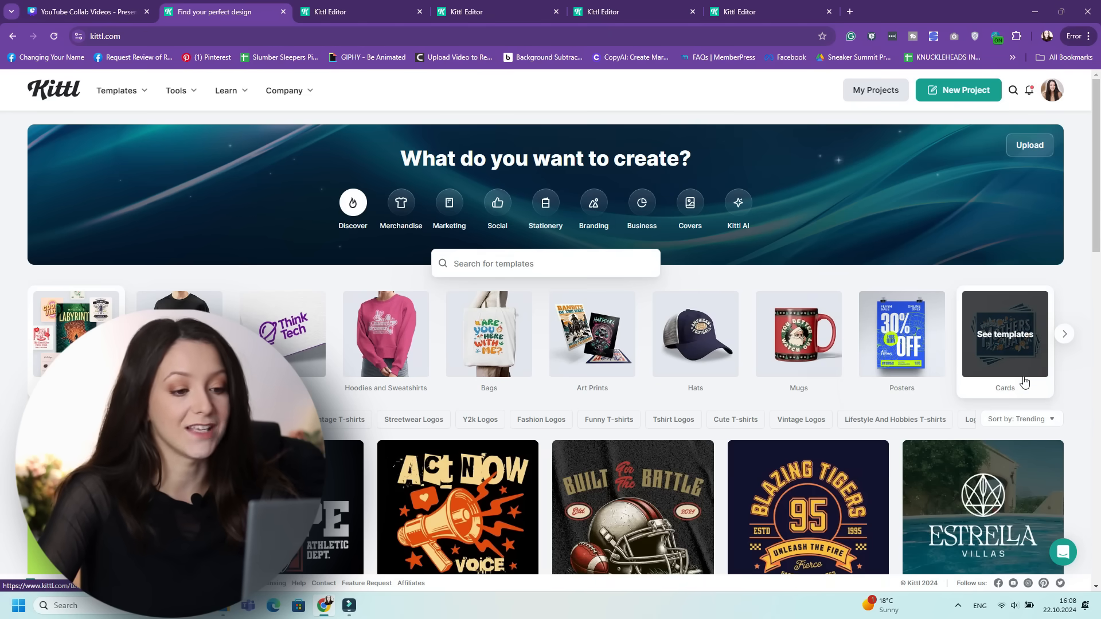
- Browse the trending templates on the homepage and open the Logos template category
scroll(1024, 381, down, 5)
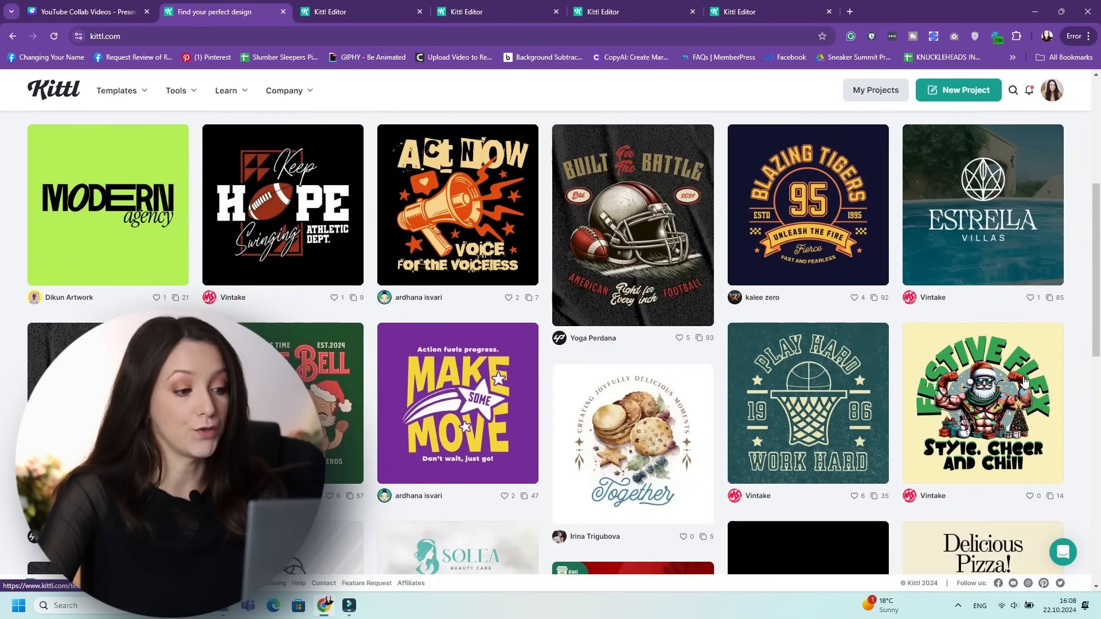
scroll(1024, 381, down, 1)
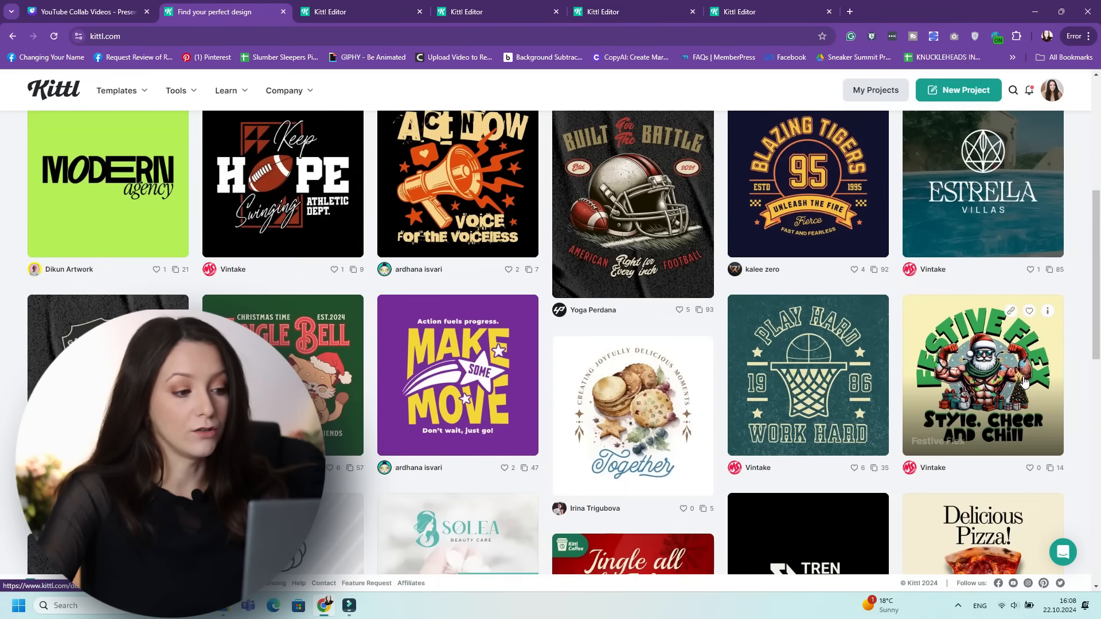
scroll(1026, 382, down, 4)
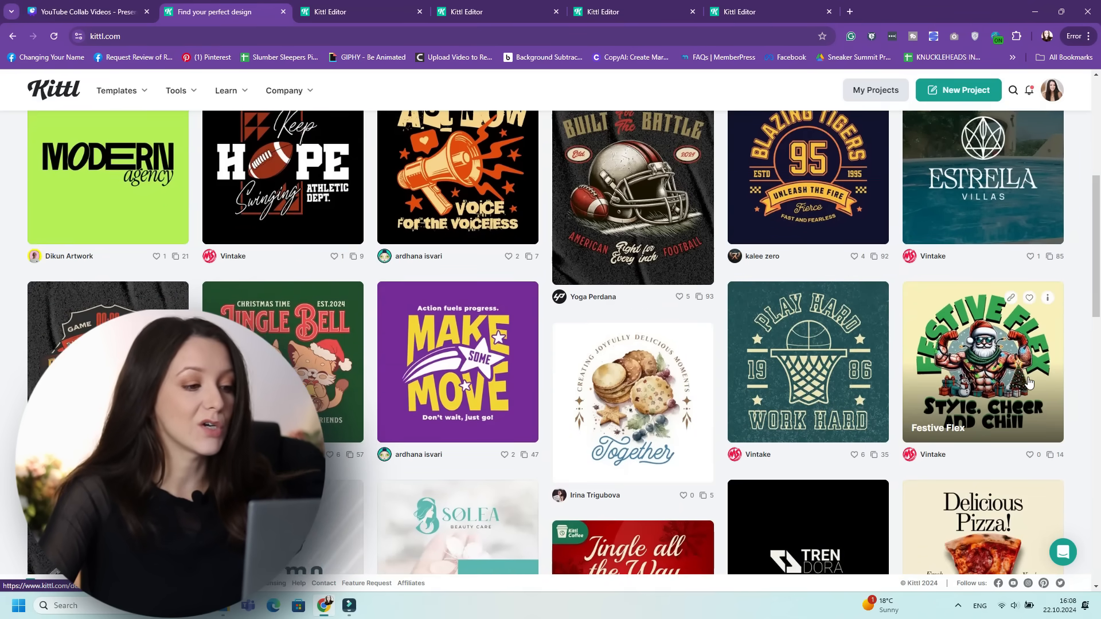
scroll(1029, 383, down, 1)
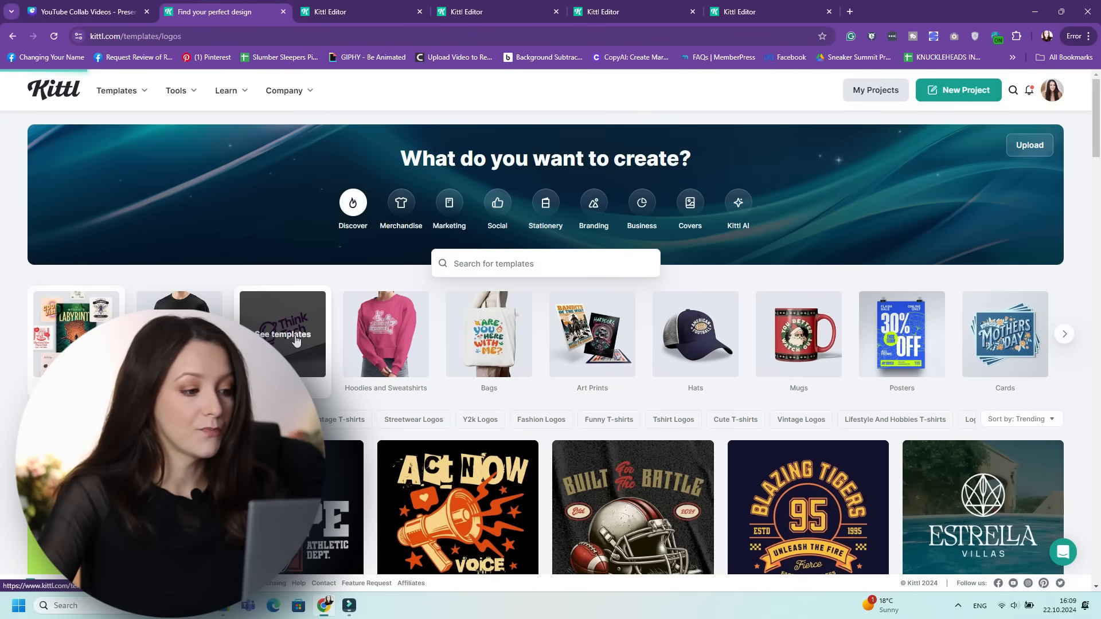
click(297, 341)
- Check the color, theme and style filter options and narrow the logo templates to Fashion Logos
click(70, 207)
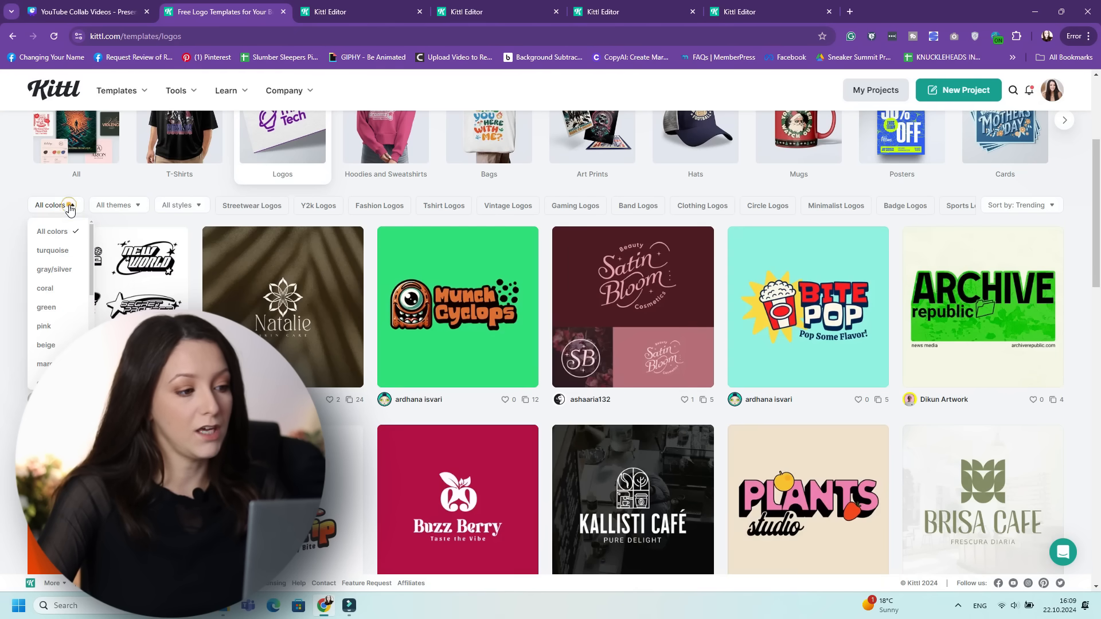
click(134, 207)
click(196, 205)
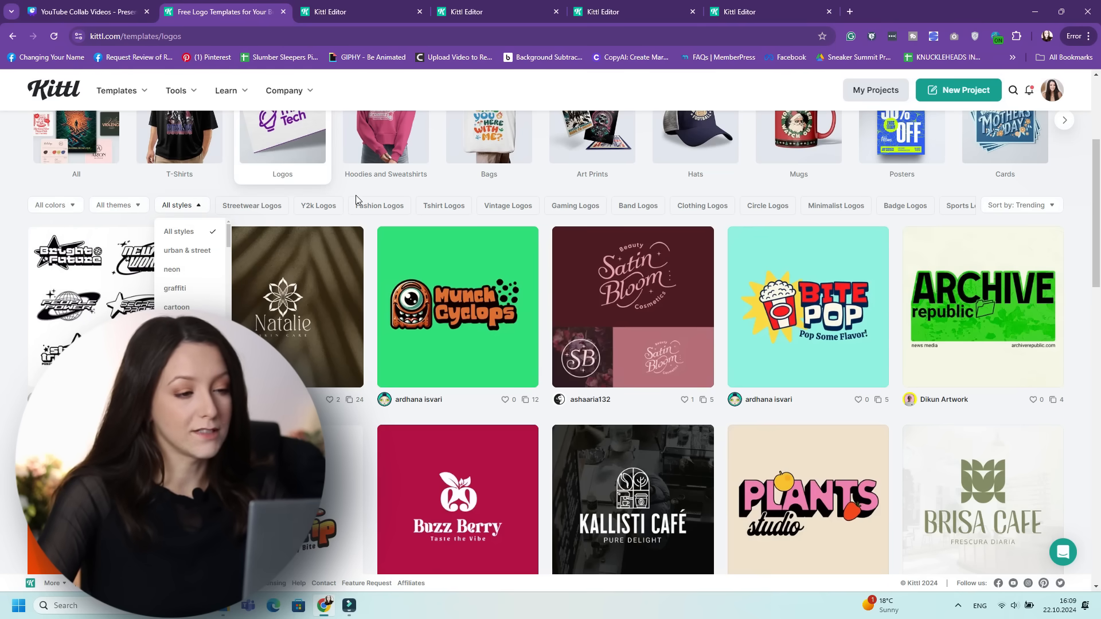
click(374, 206)
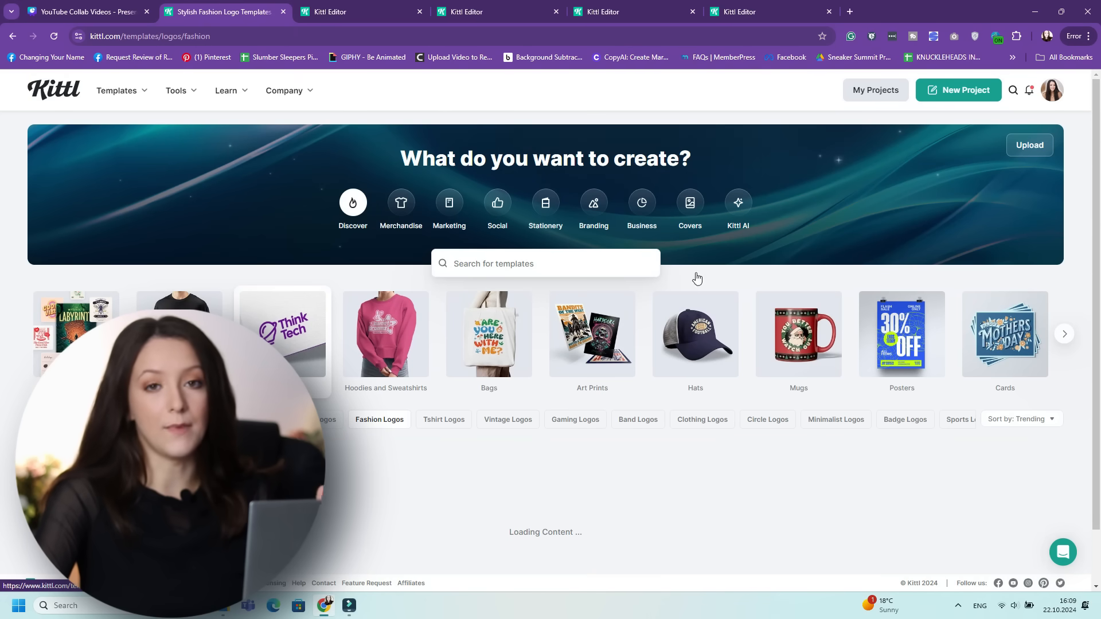
- Look through the fashion logo templates for a design that suits the brand
scroll(697, 278, down, 3)
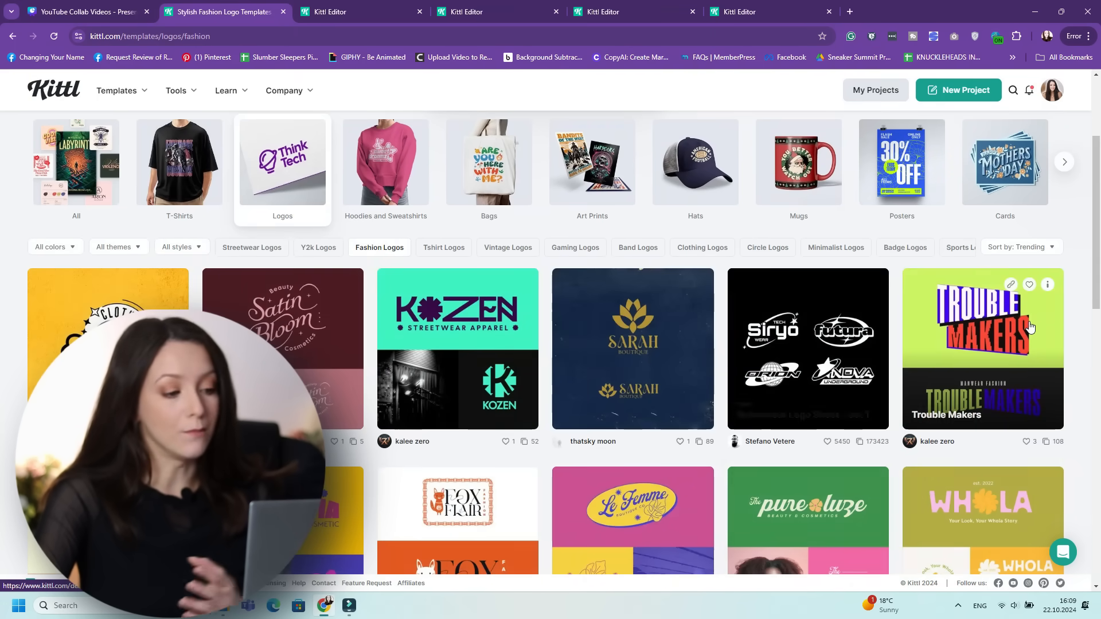
scroll(1030, 327, down, 10)
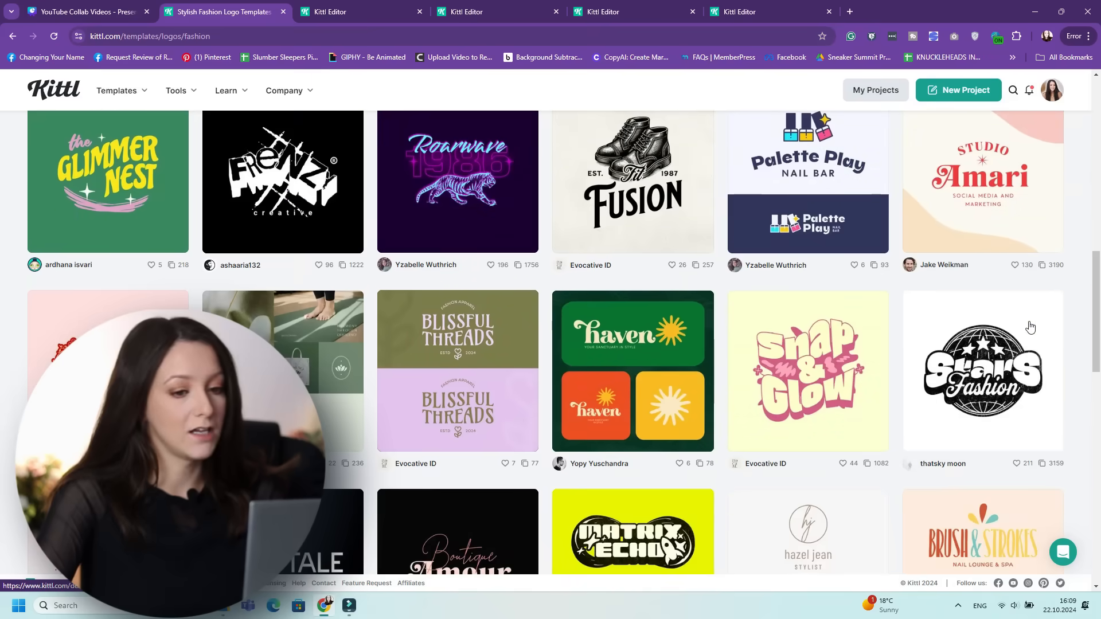
scroll(1030, 327, down, 5)
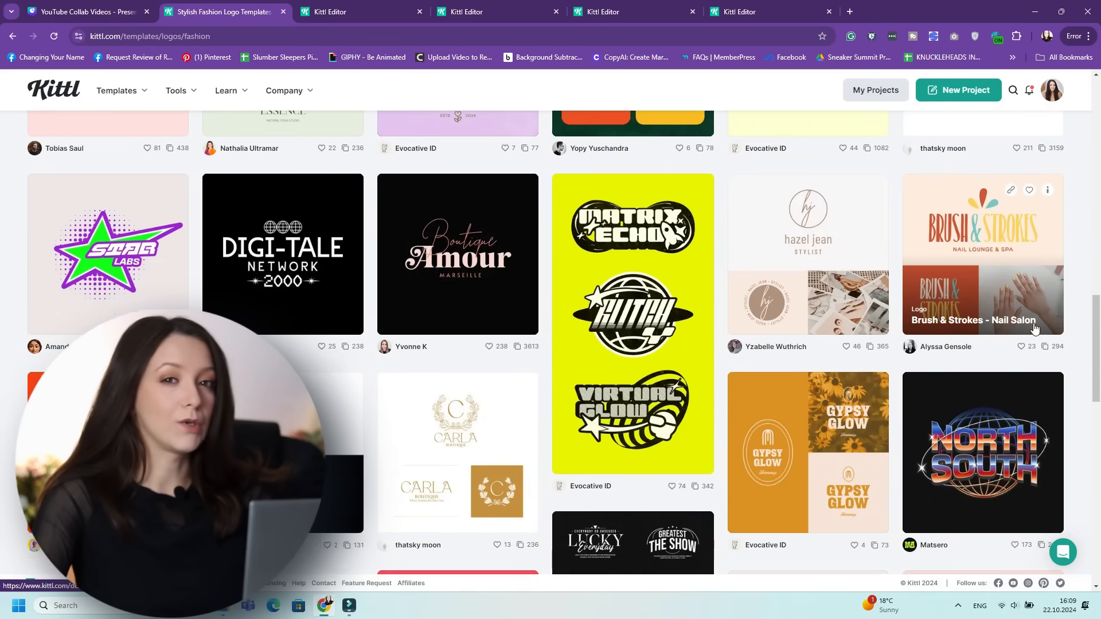
scroll(1035, 328, down, 7)
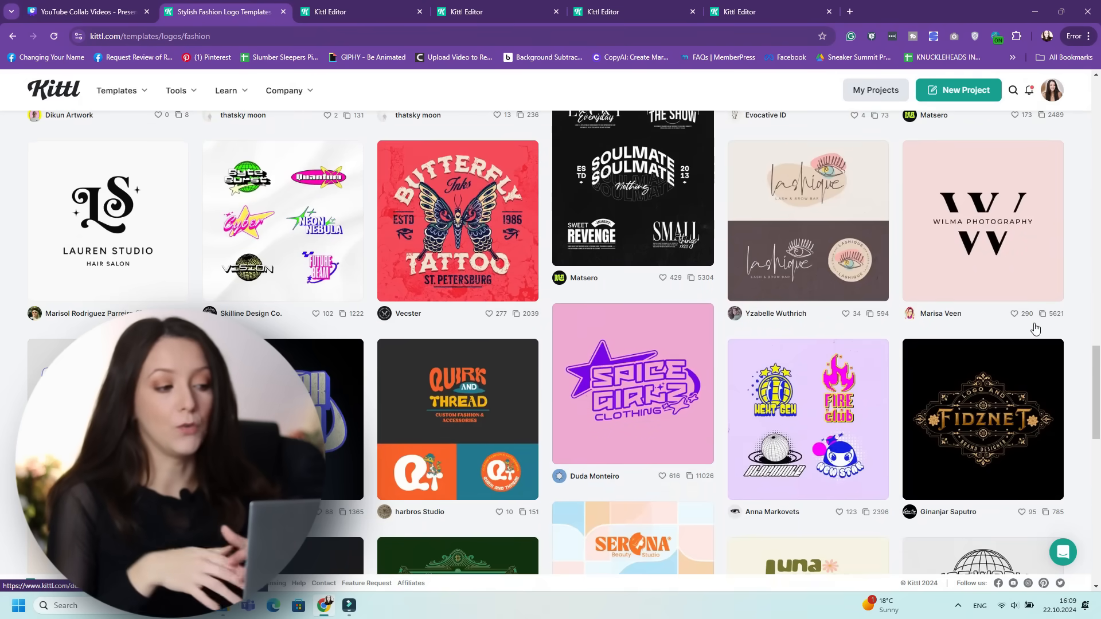
scroll(1035, 328, down, 3)
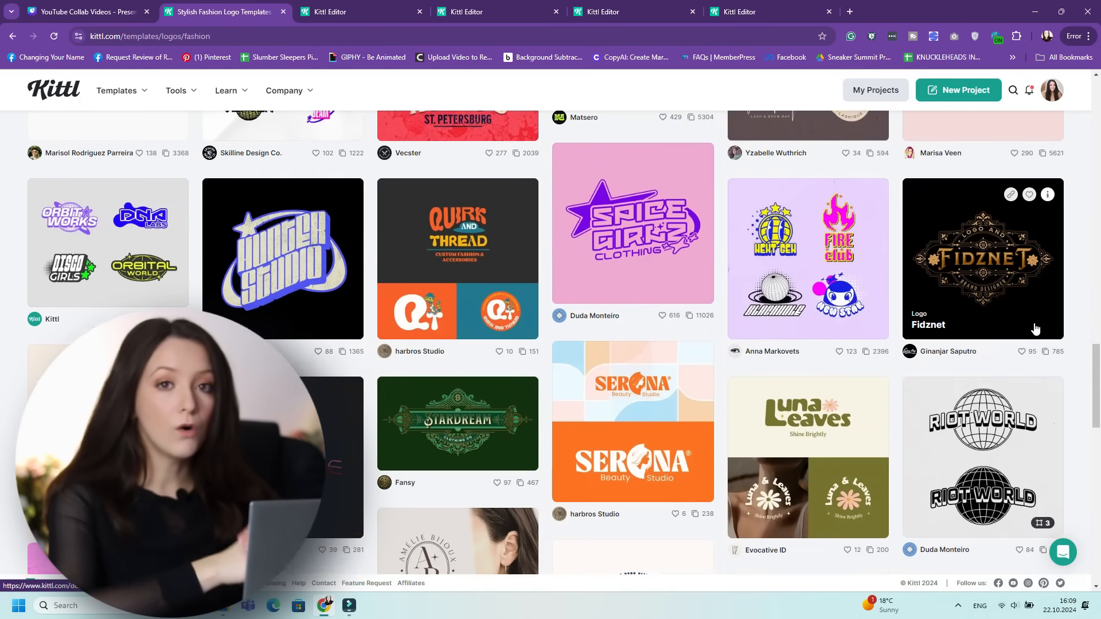
scroll(1035, 328, down, 2)
scroll(1035, 328, down, 3)
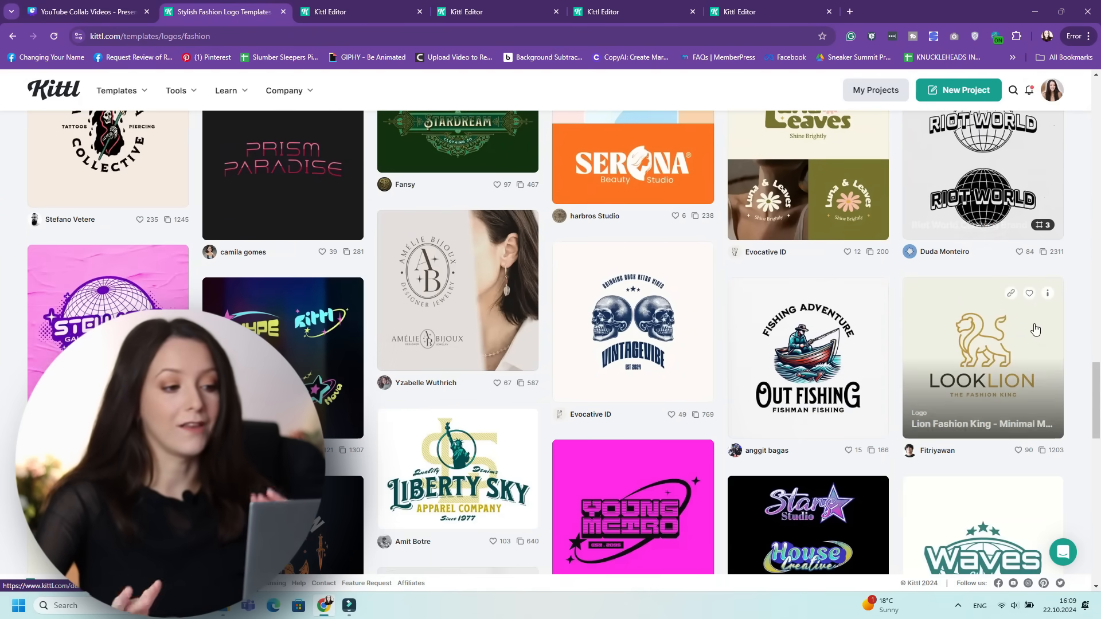
scroll(1035, 328, down, 4)
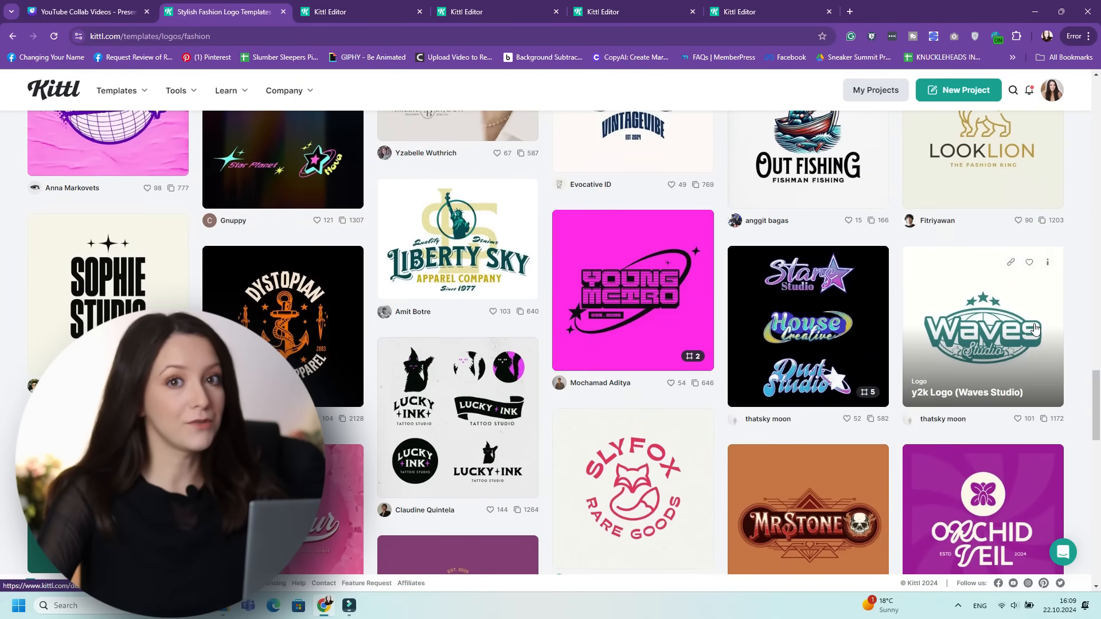
scroll(1035, 328, down, 8)
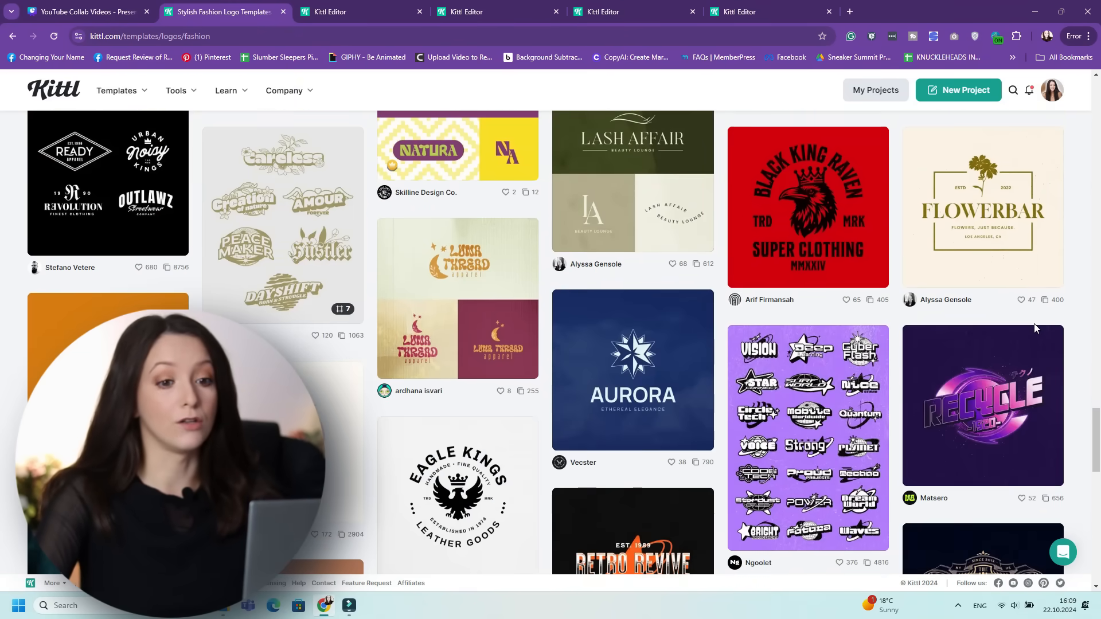
scroll(1035, 328, down, 8)
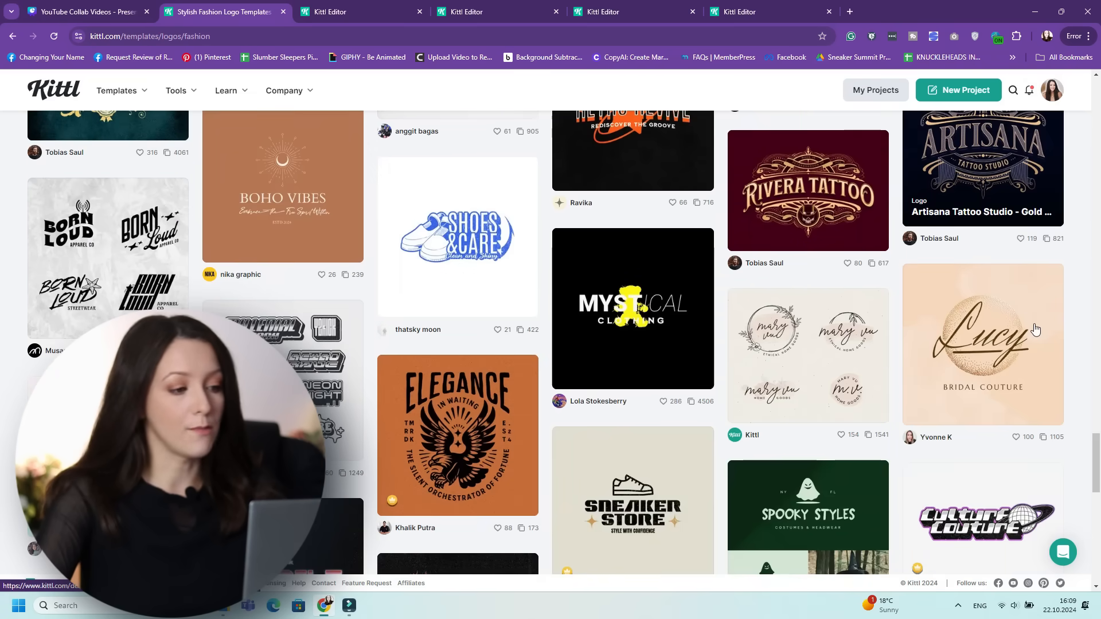
scroll(1035, 328, down, 8)
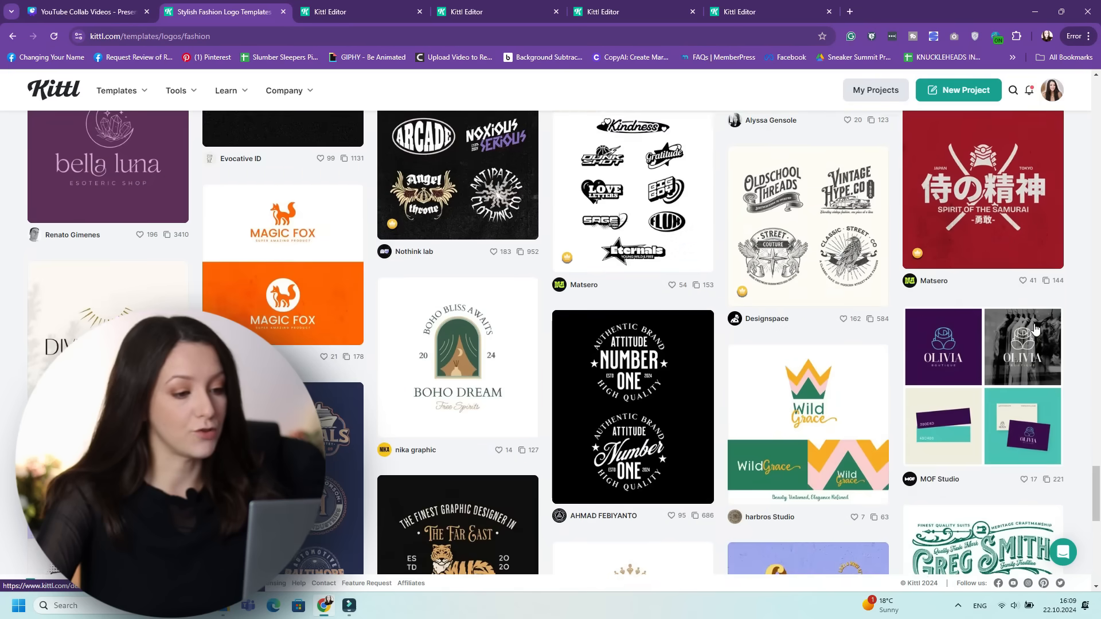
scroll(1035, 328, down, 7)
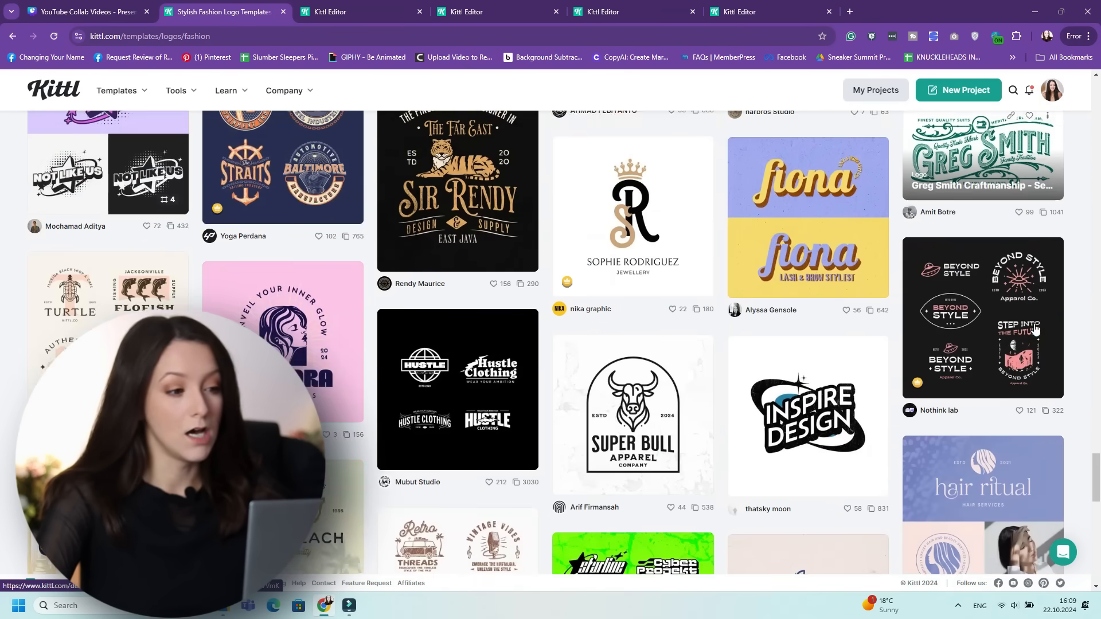
scroll(1035, 328, down, 7)
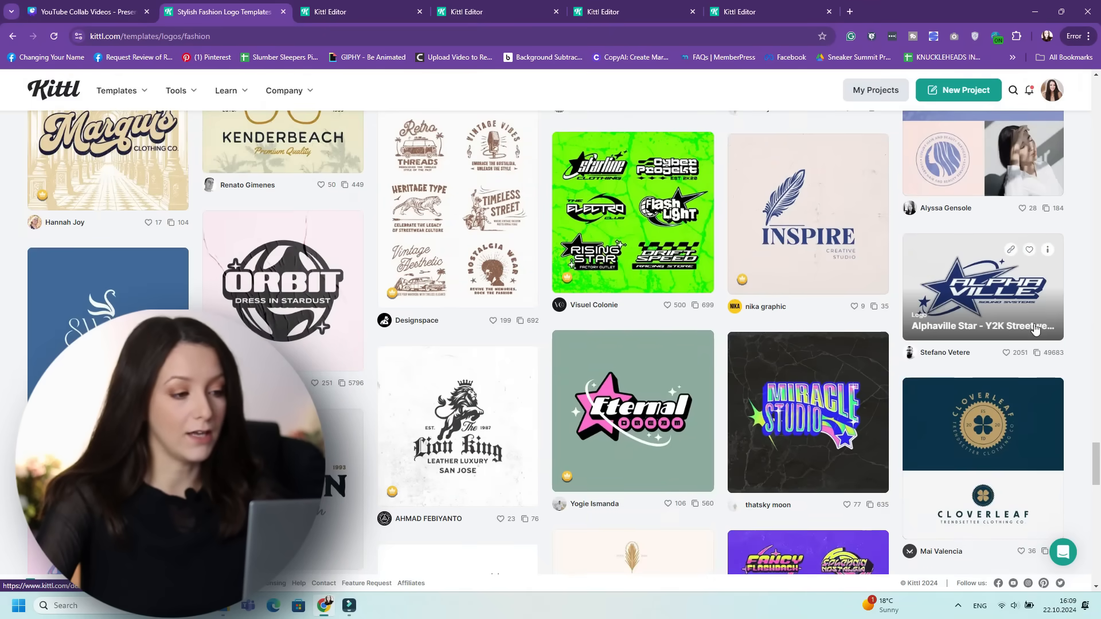
scroll(1035, 328, down, 5)
scroll(1032, 324, down, 6)
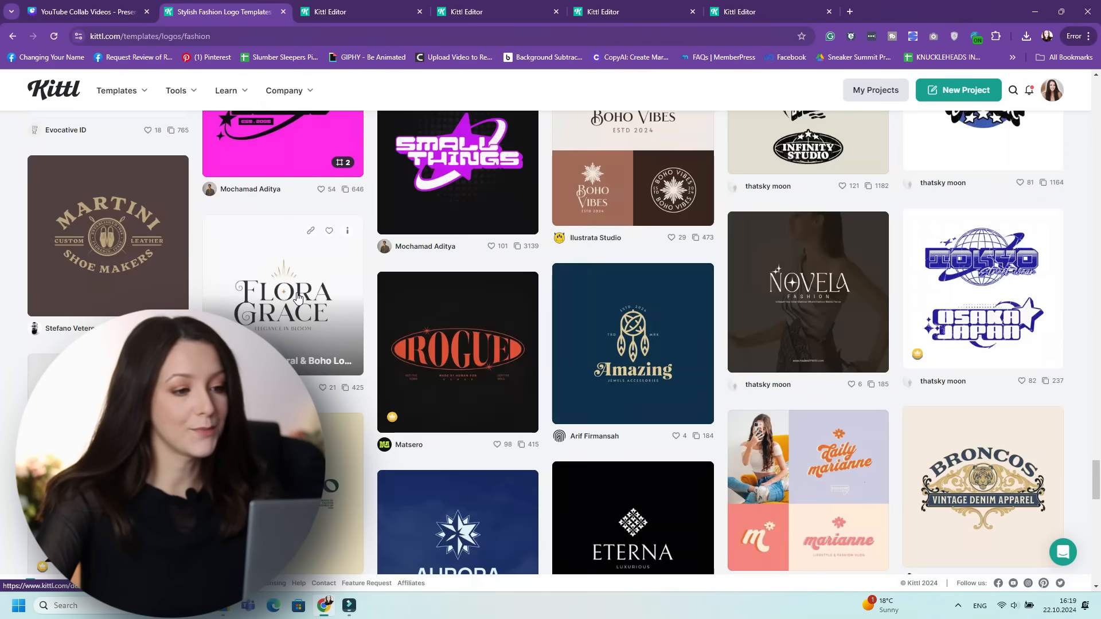
- Open the Flora Grace logo template for editing and view the available color palettes
click(298, 297)
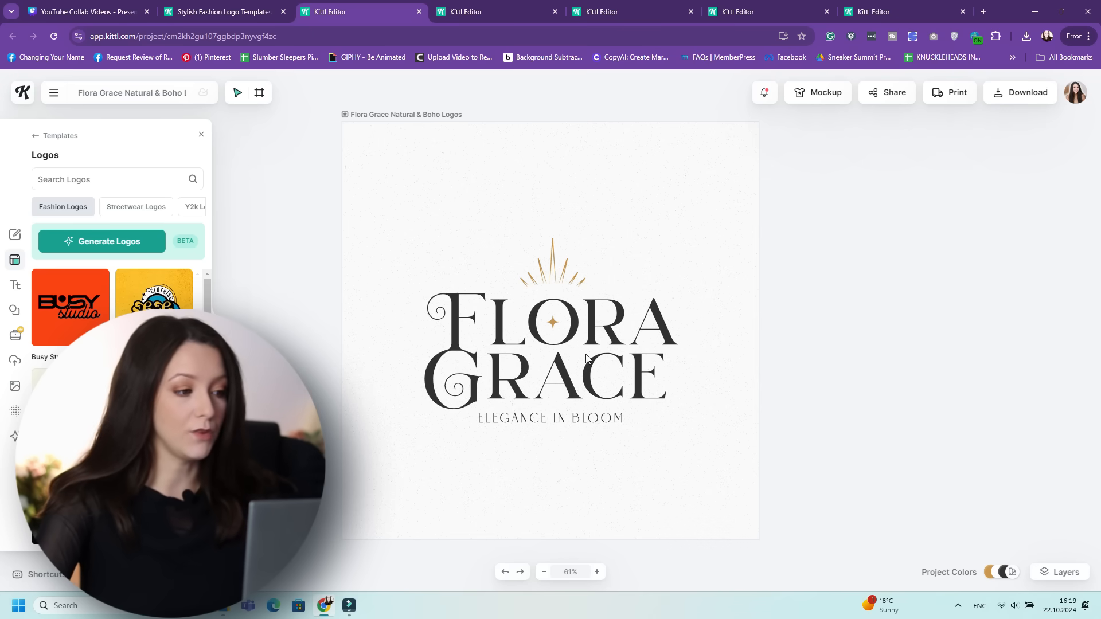
click(1011, 573)
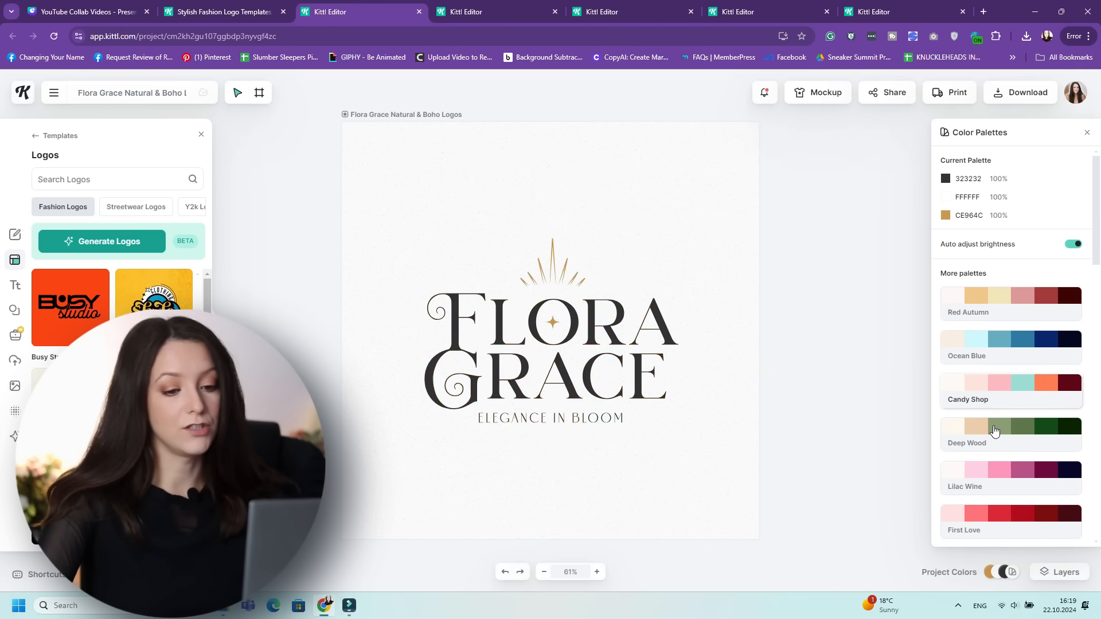
click(875, 379)
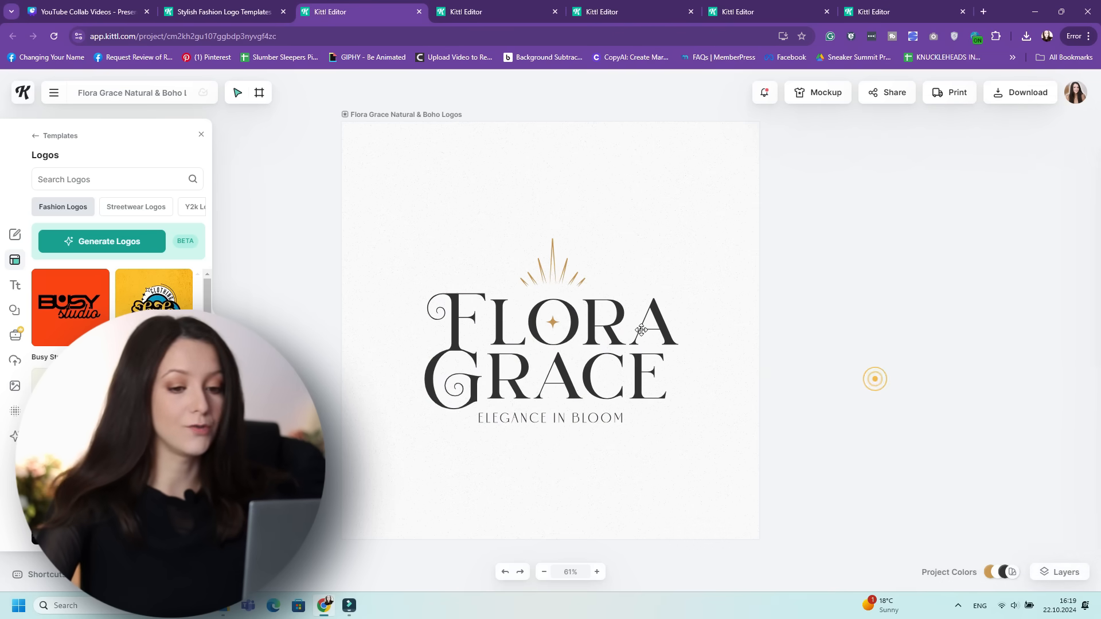
- Select the word Flora in the logo and recolor it with the gold document color CE964C
double_click(640, 328)
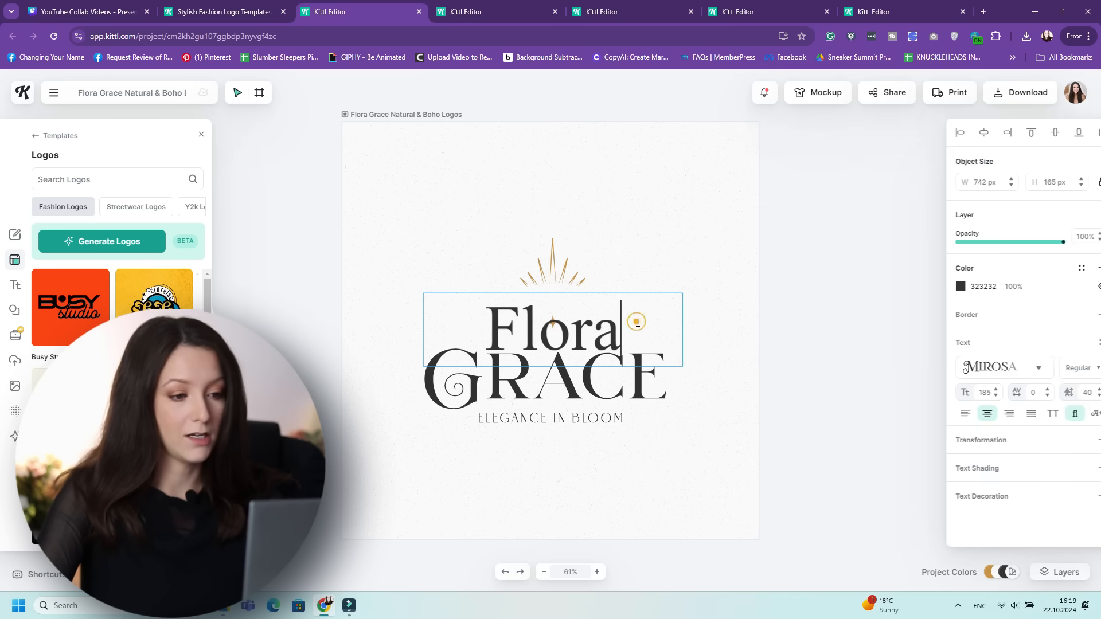
double_click(637, 322)
click(946, 286)
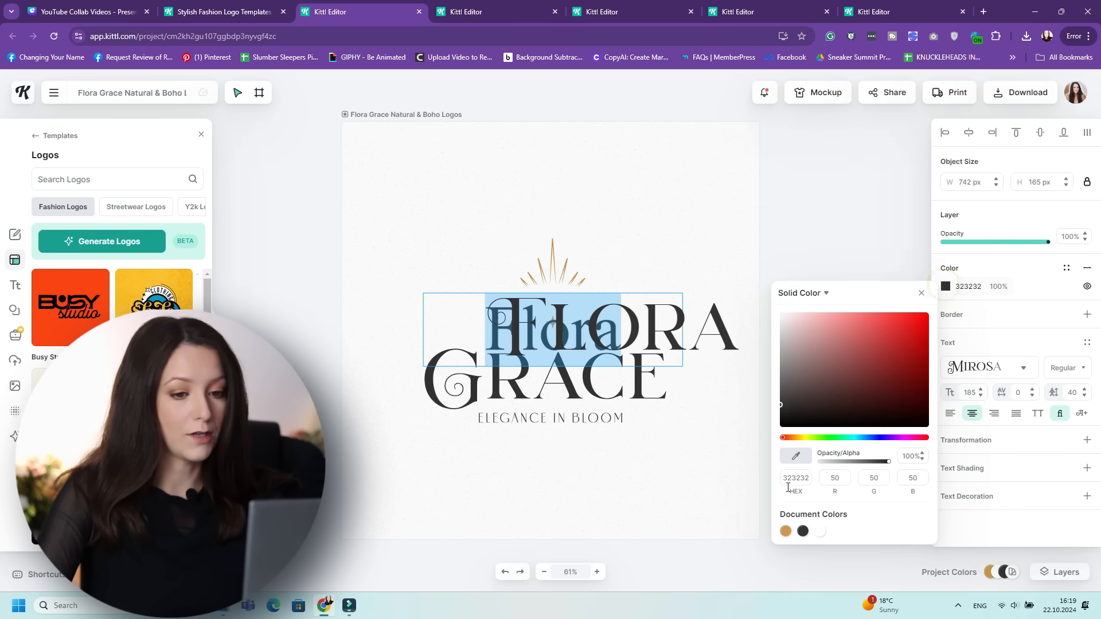
click(785, 532)
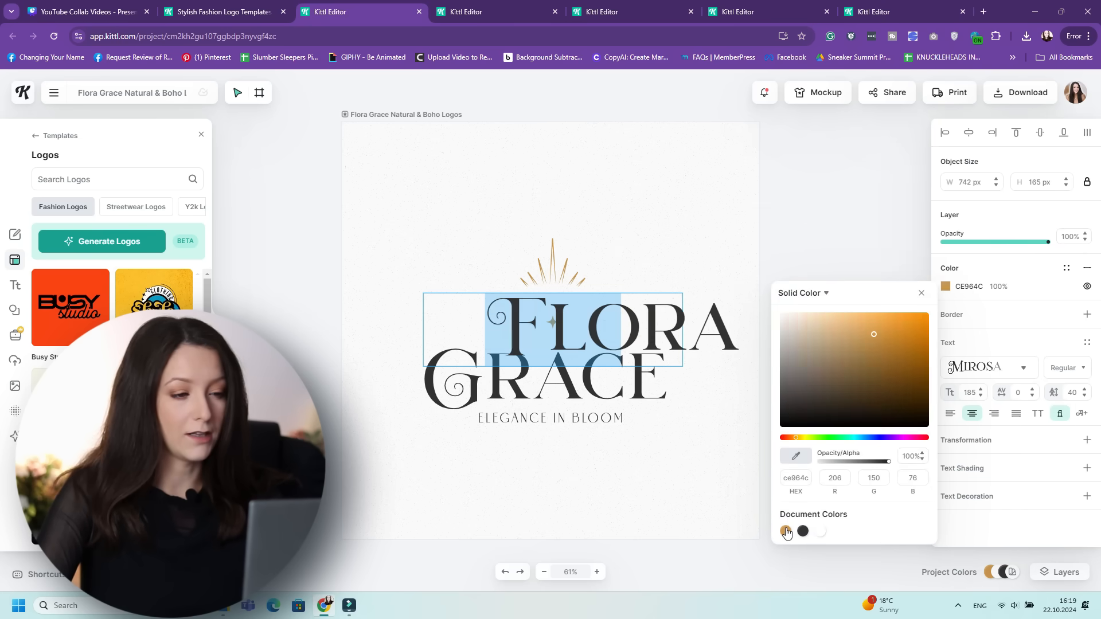
click(743, 278)
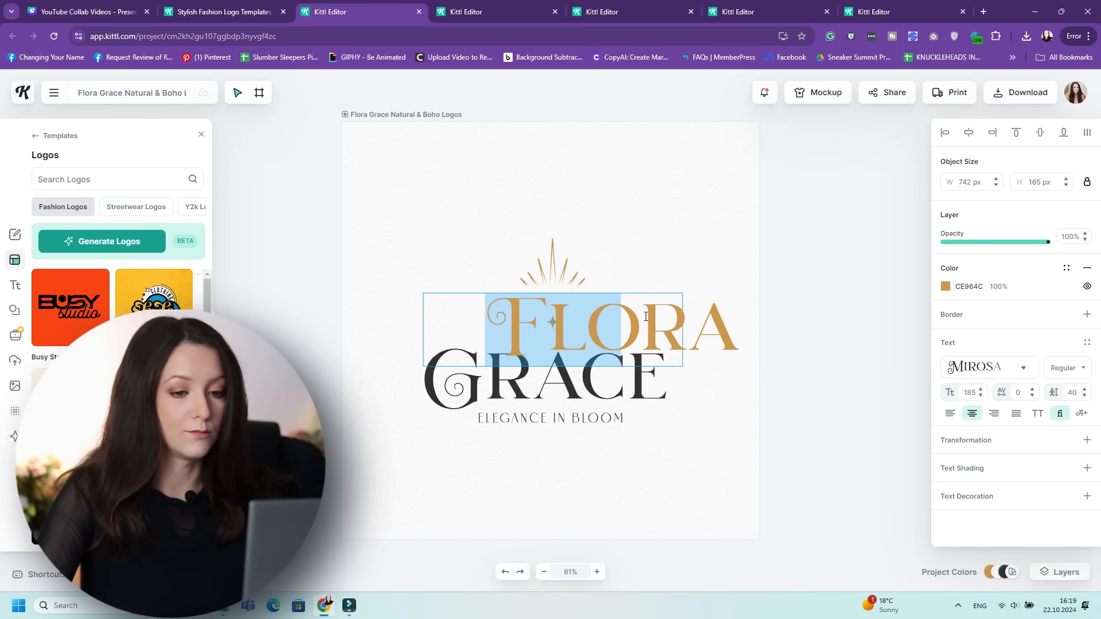
- Replace the word Flora with MOMS and shift it slightly right above Grace
text(MOMS)
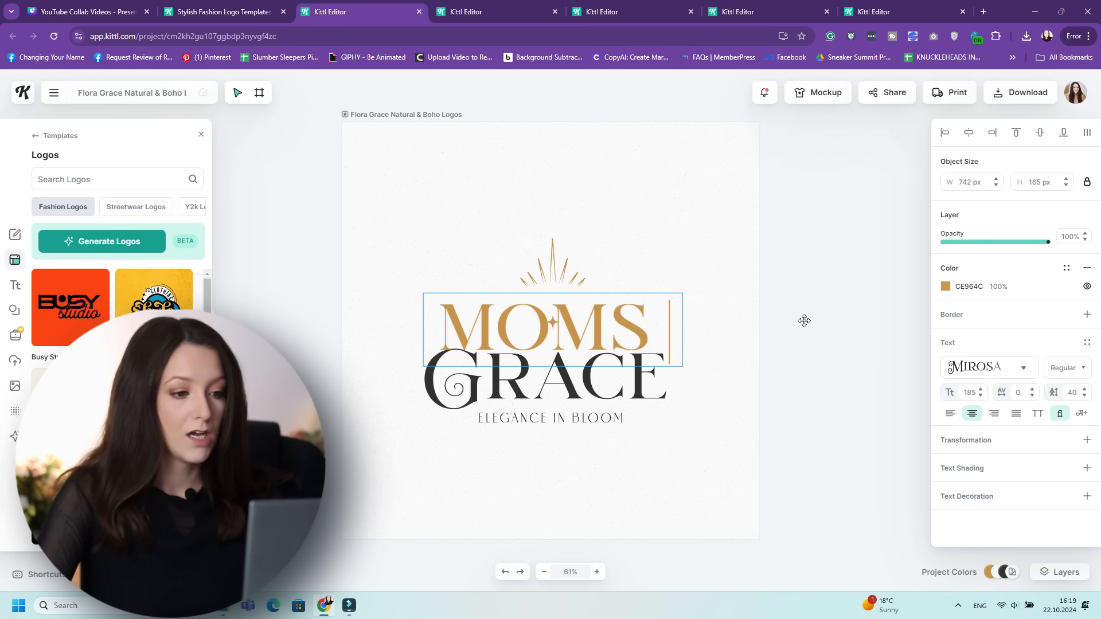
click(804, 320)
drag(609, 323, 643, 333)
click(816, 377)
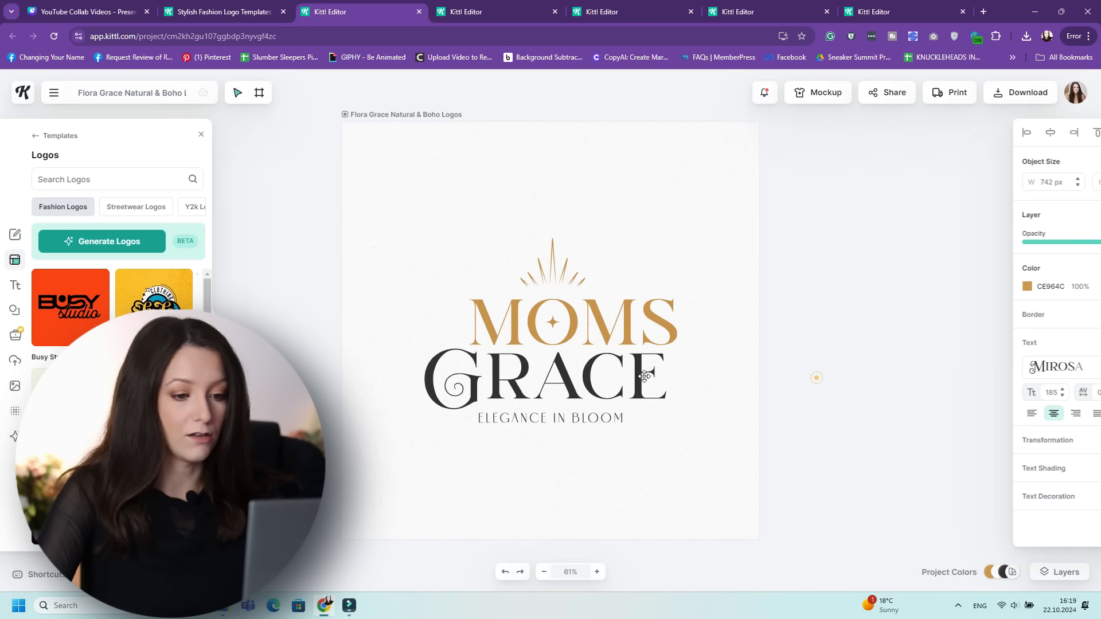
- Replace the large initial G of Grace with an ampersand (&)
double_click(642, 377)
click(440, 388)
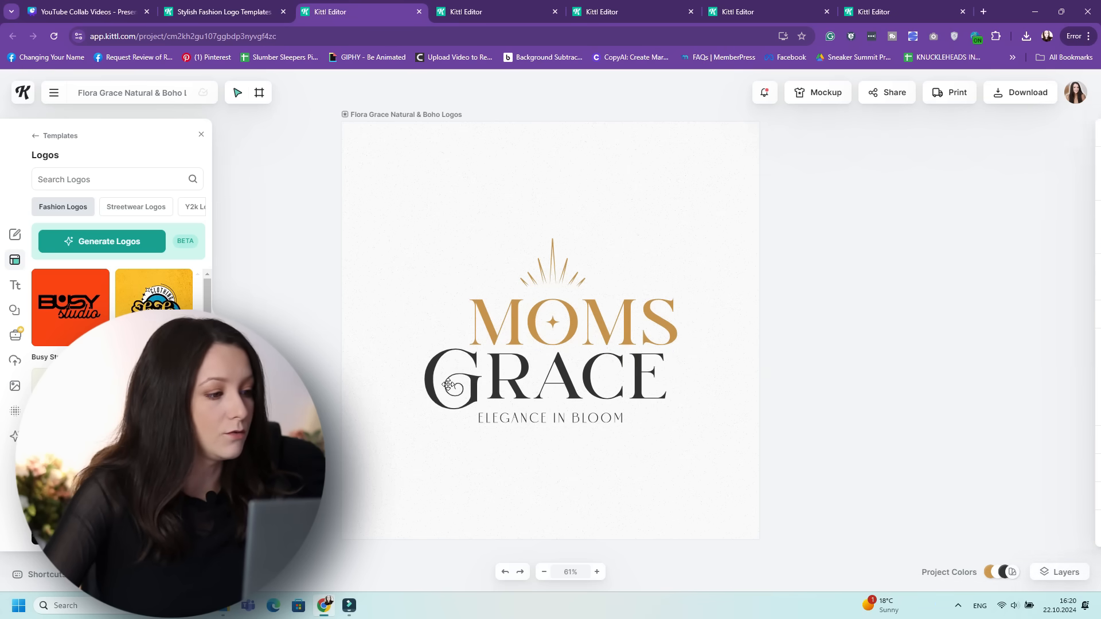
double_click(448, 385)
drag(453, 386, 434, 386)
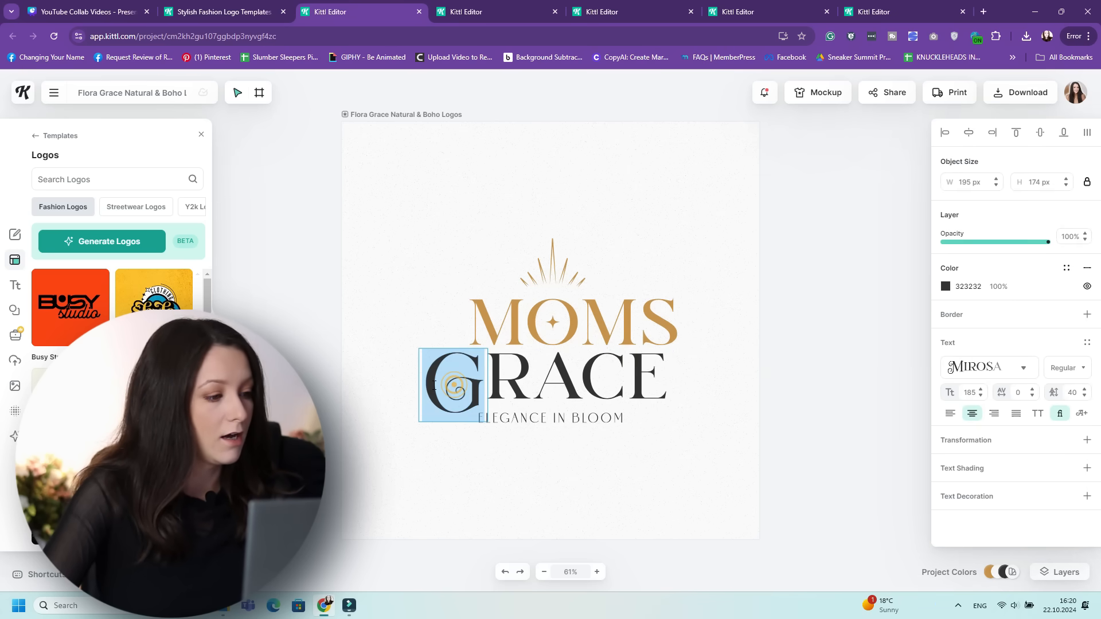
text(&)
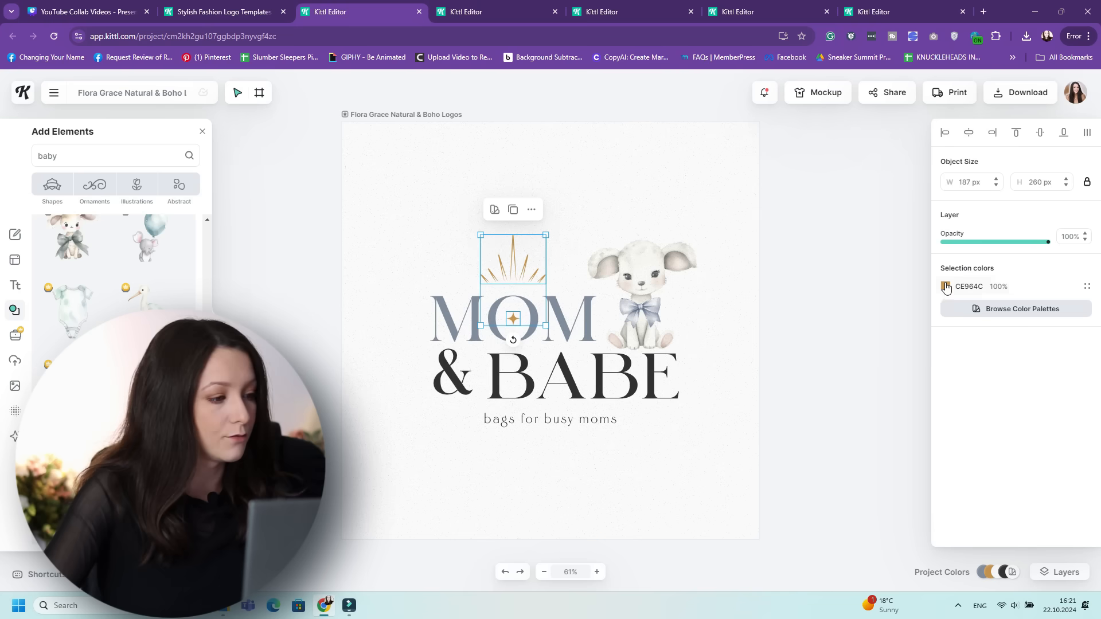
- Recolor the selected sunburst and star ornaments with the blue-gray document color 828FA2
click(945, 286)
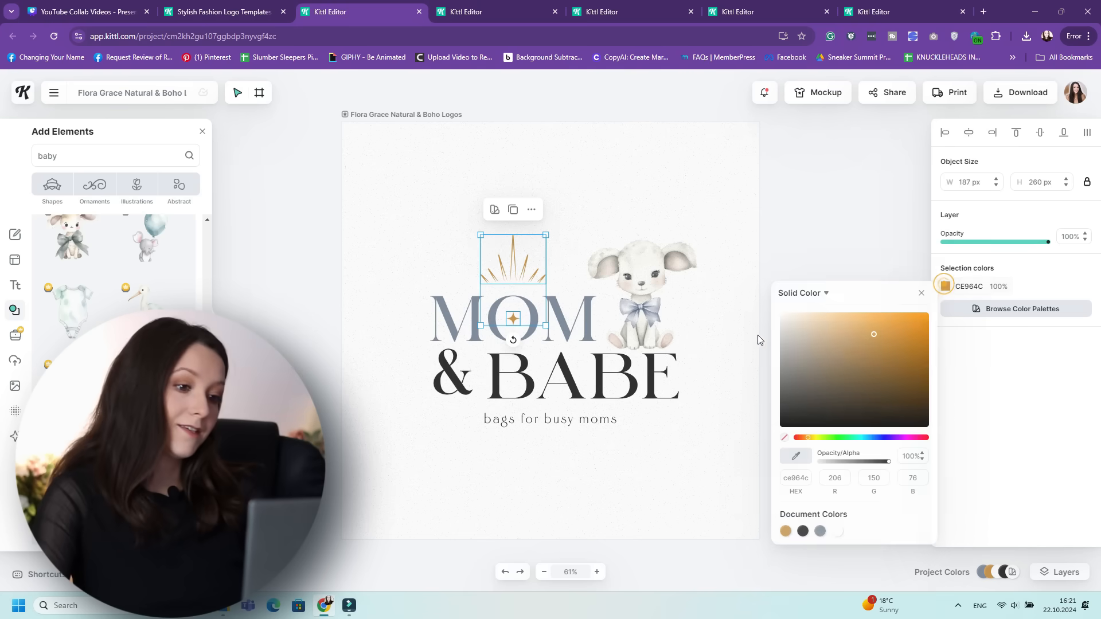
click(820, 532)
click(794, 263)
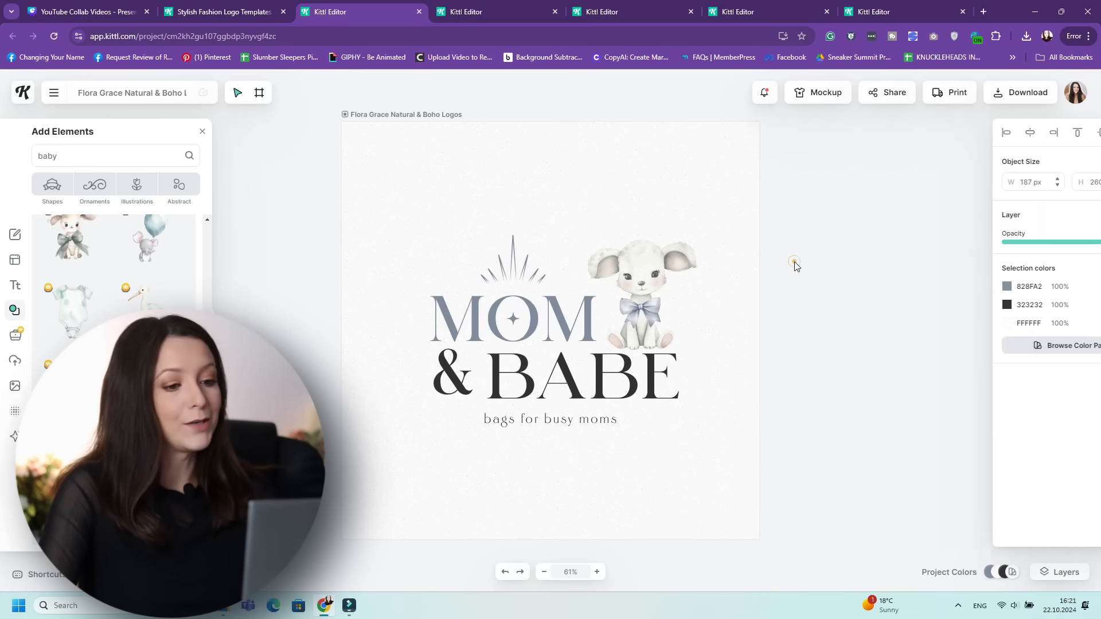
- Select all the logo elements together and enlarge them around the artboard's centre to about 1054 by 648 px
drag(824, 475, 350, 161)
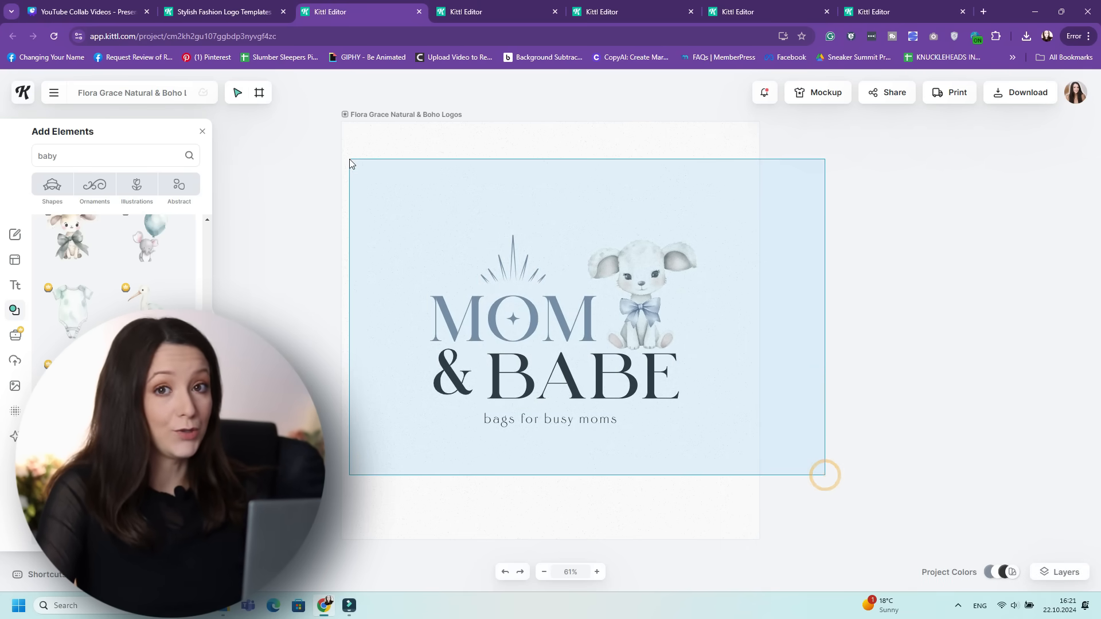
drag(407, 204, 353, 215)
drag(698, 435, 718, 445)
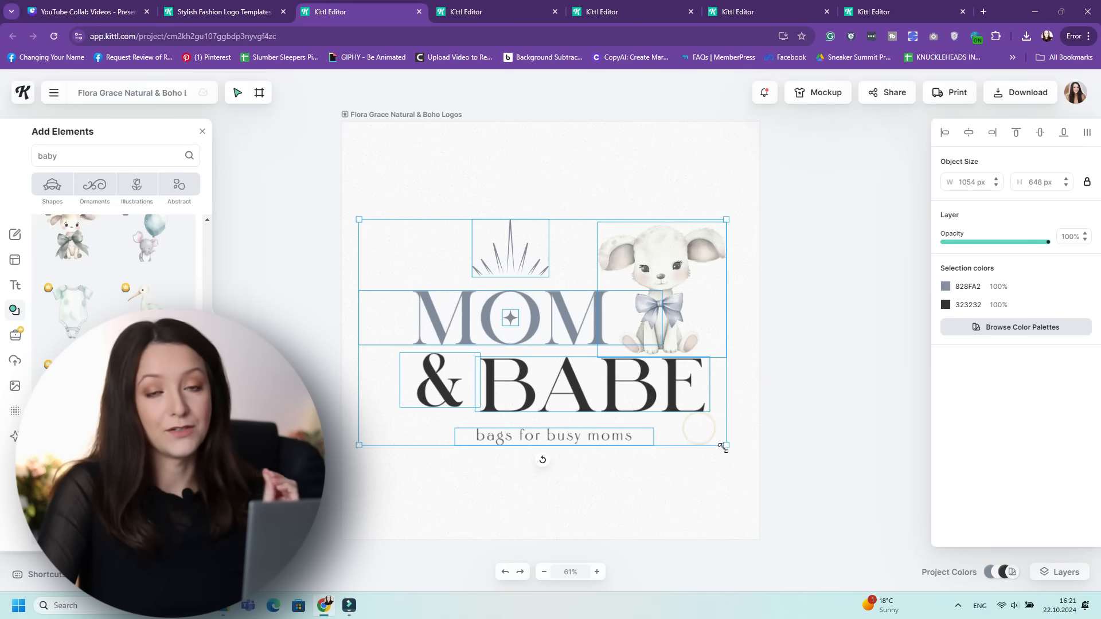
click(841, 390)
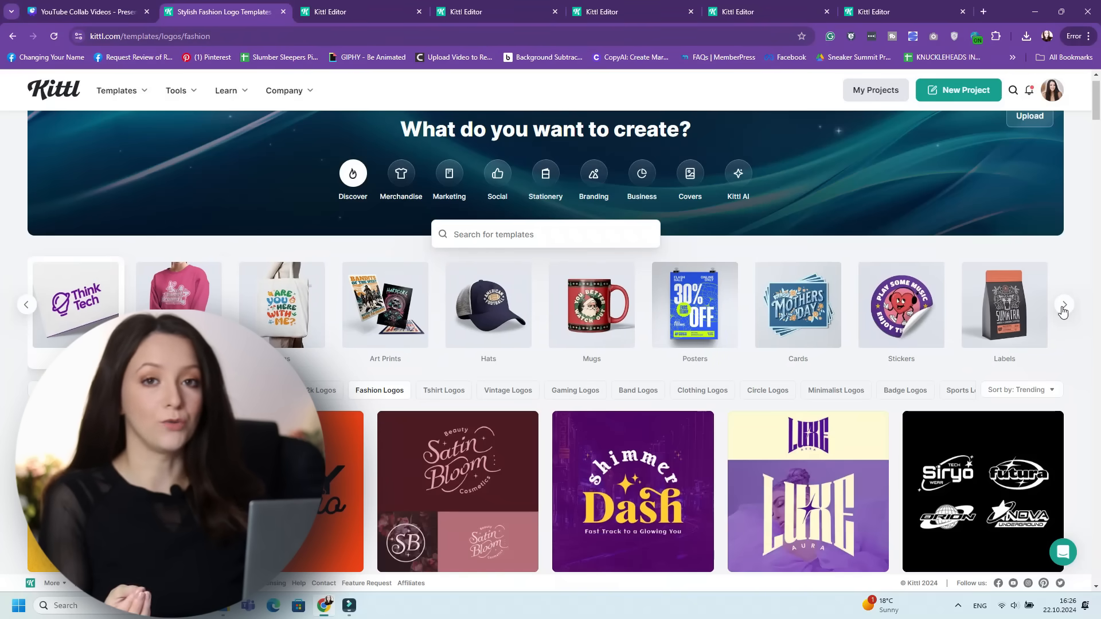
- Find the Instagram Posts category among the Kittl template types and open its templates
click(1064, 306)
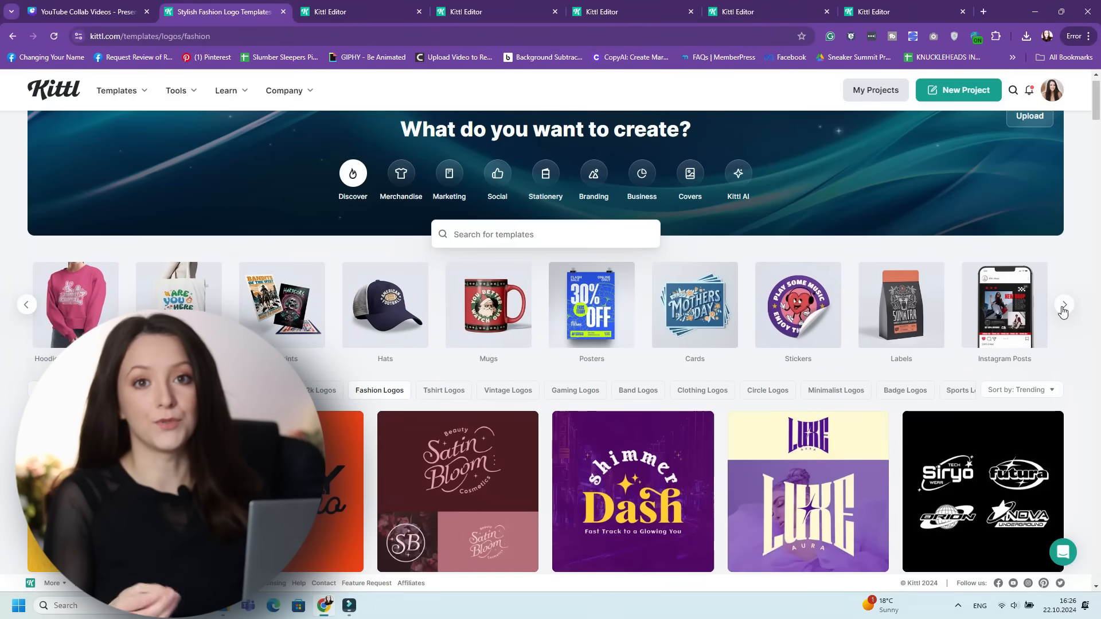
click(1064, 306)
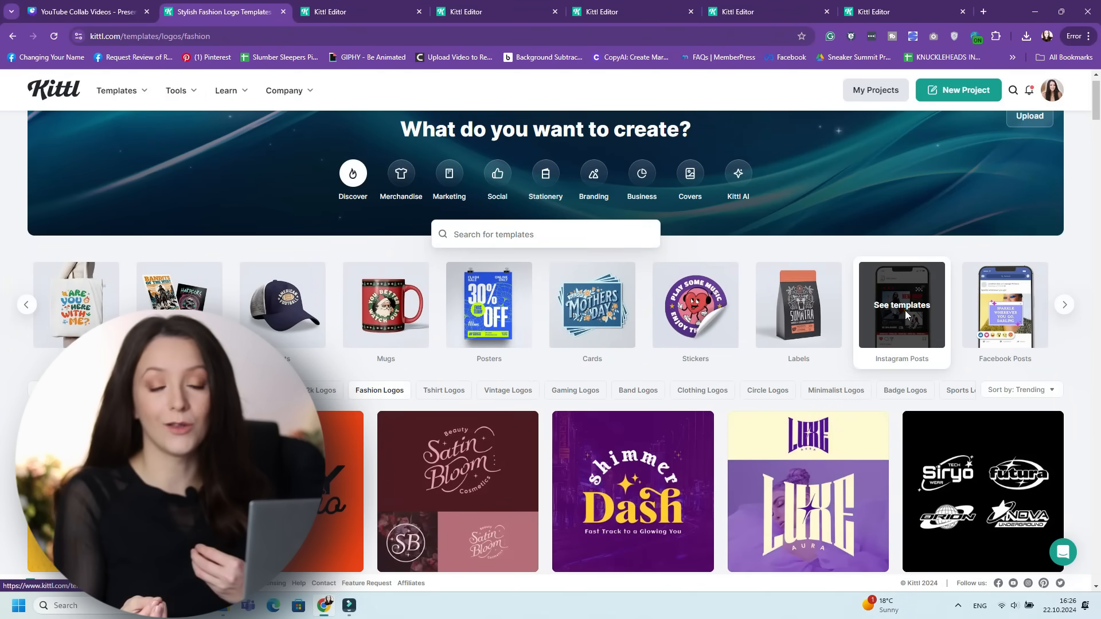
click(908, 316)
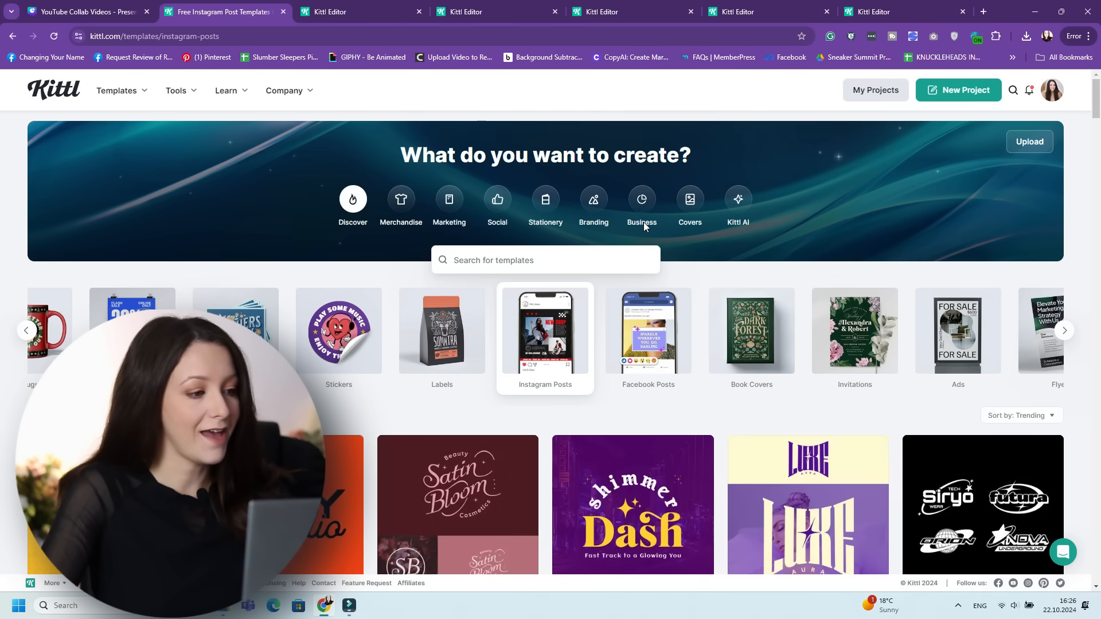
scroll(655, 233, down, 4)
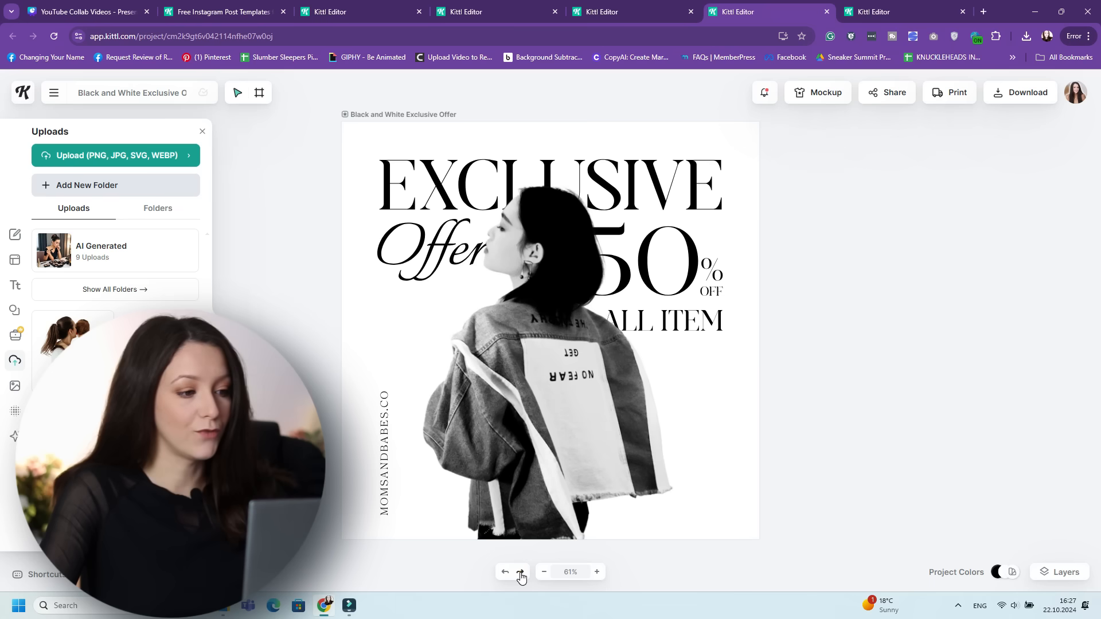
- Redo the undone edits in the Exclusive Offer post that swap the model for the mother-and-child photo and fit it large on the page
click(520, 572)
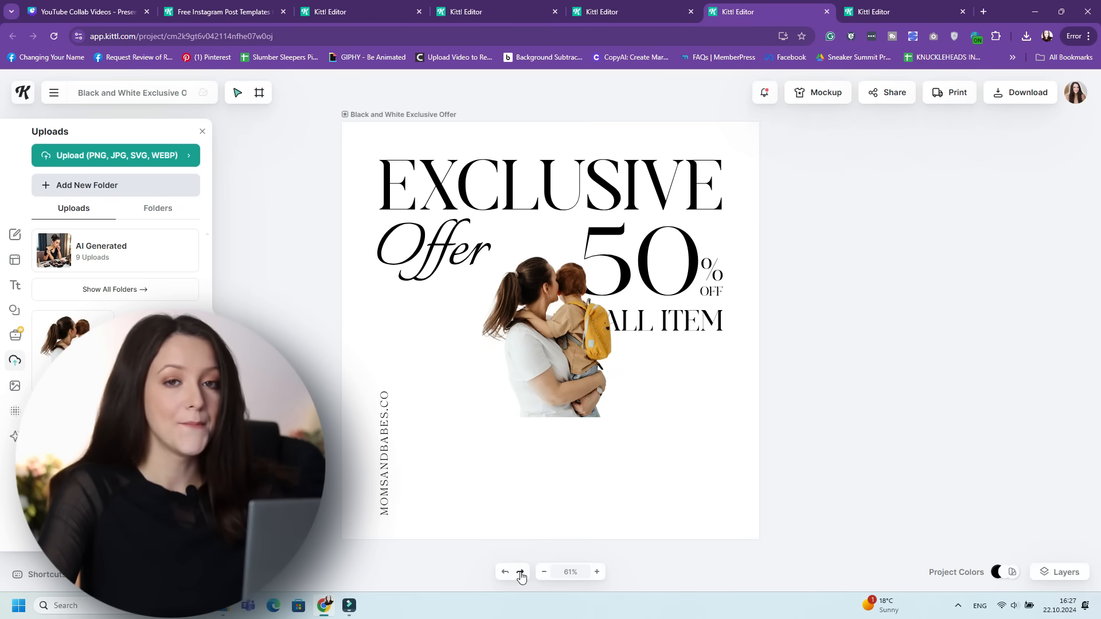
click(520, 573)
click(521, 573)
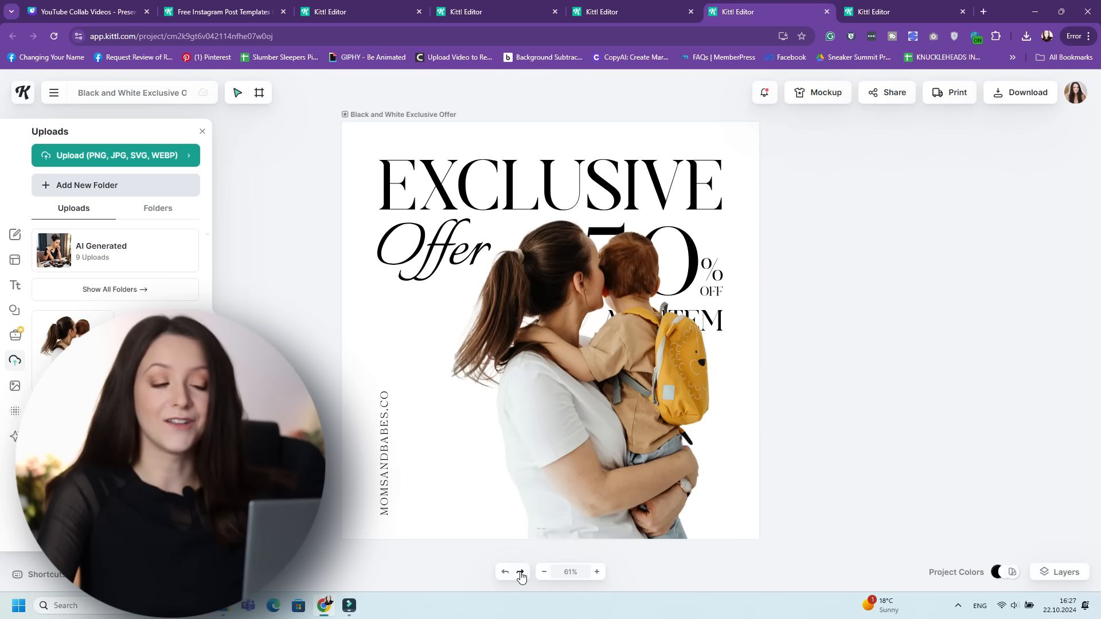
click(520, 575)
click(520, 575)
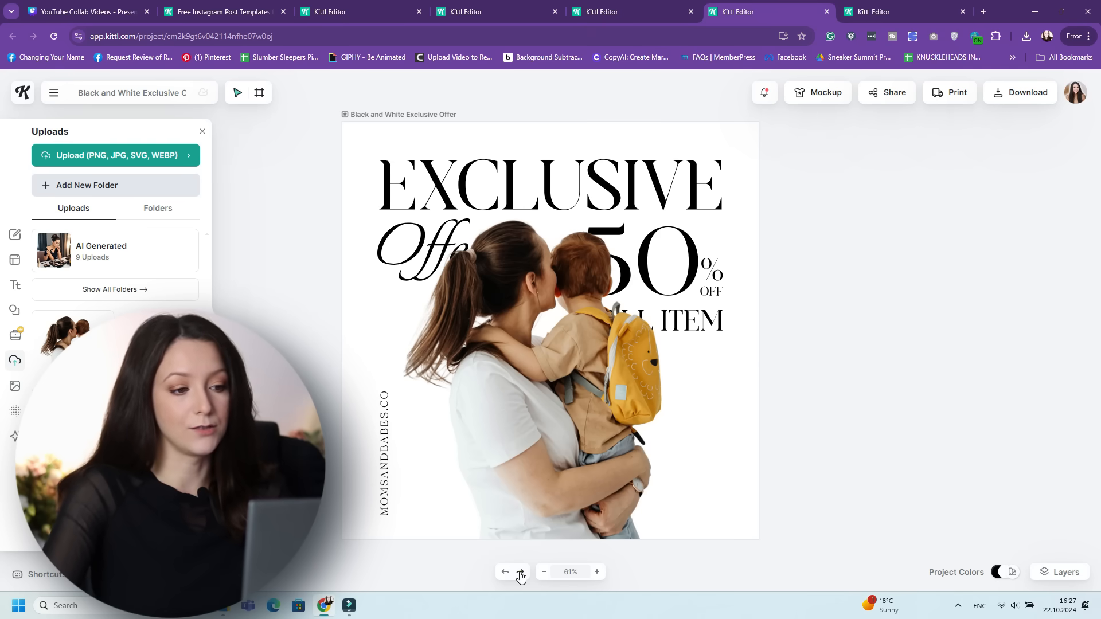
- Redo the undone text edits that reposition Offer, 50% OFF and ALL ITEM around the mother-and-child photo
click(521, 575)
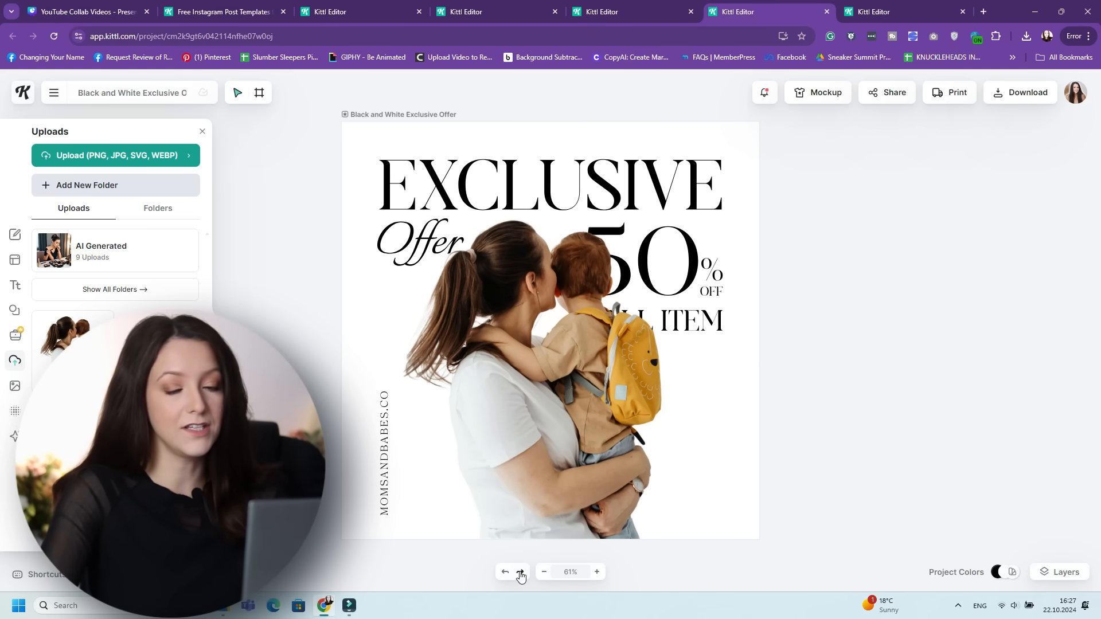
click(520, 575)
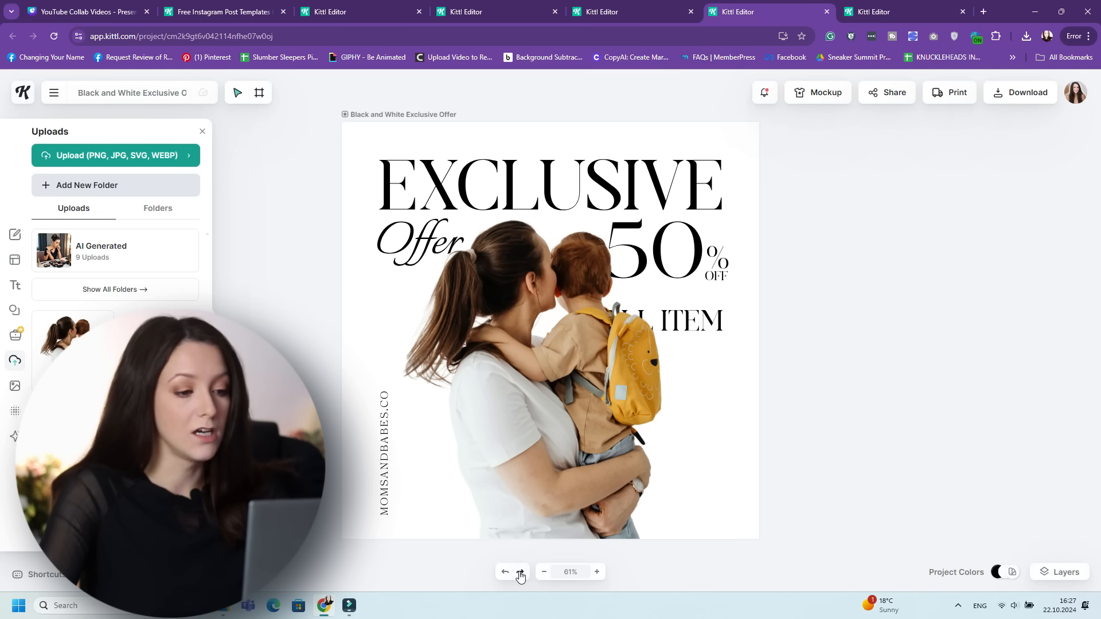
click(521, 575)
click(521, 575)
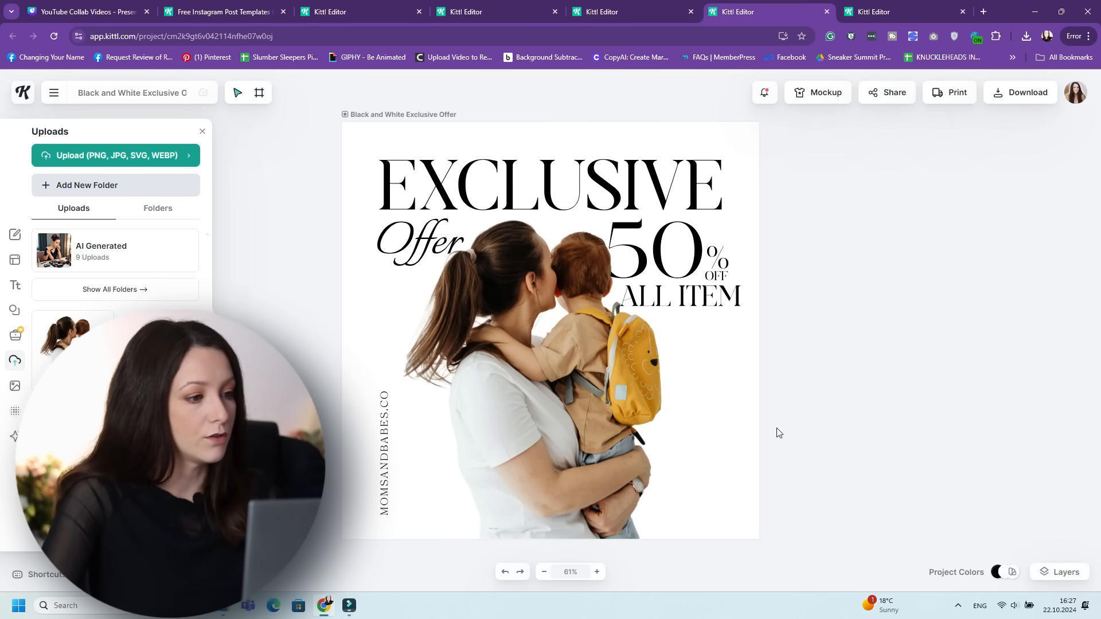
click(523, 345)
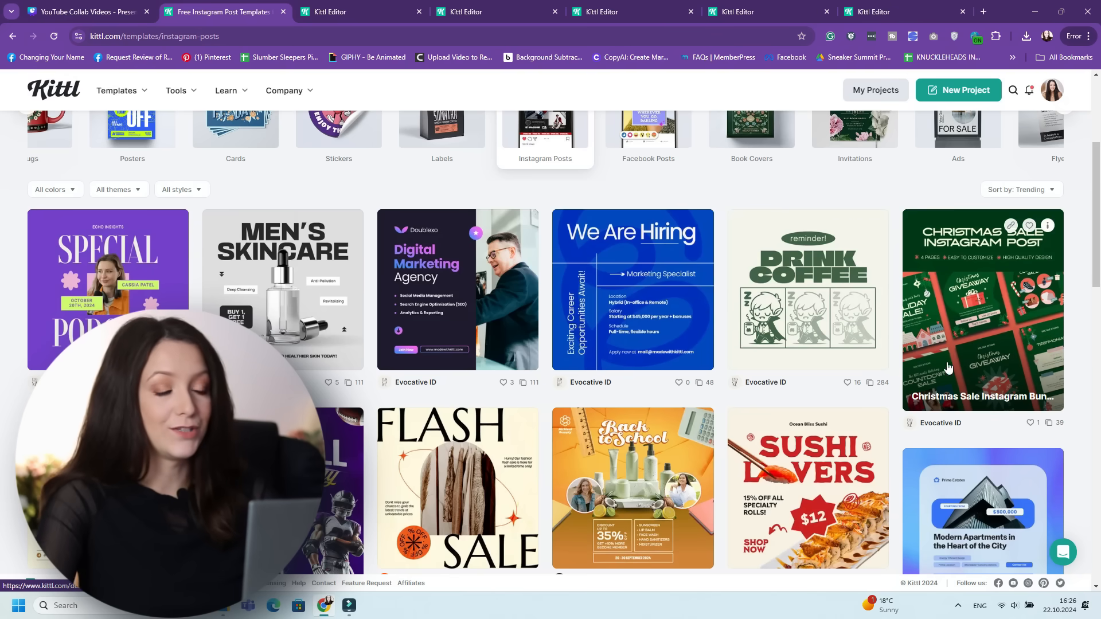
- Browse the Instagram post templates and examine the available sale, product, holiday and social media bundle designs
scroll(876, 359, down, 3)
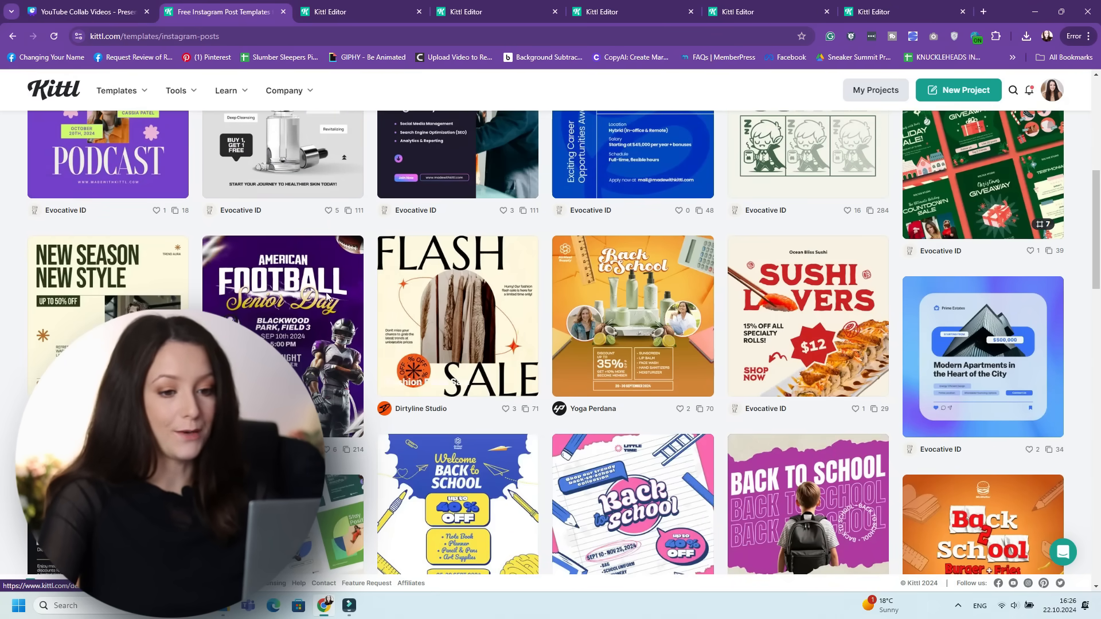
scroll(310, 287, down, 4)
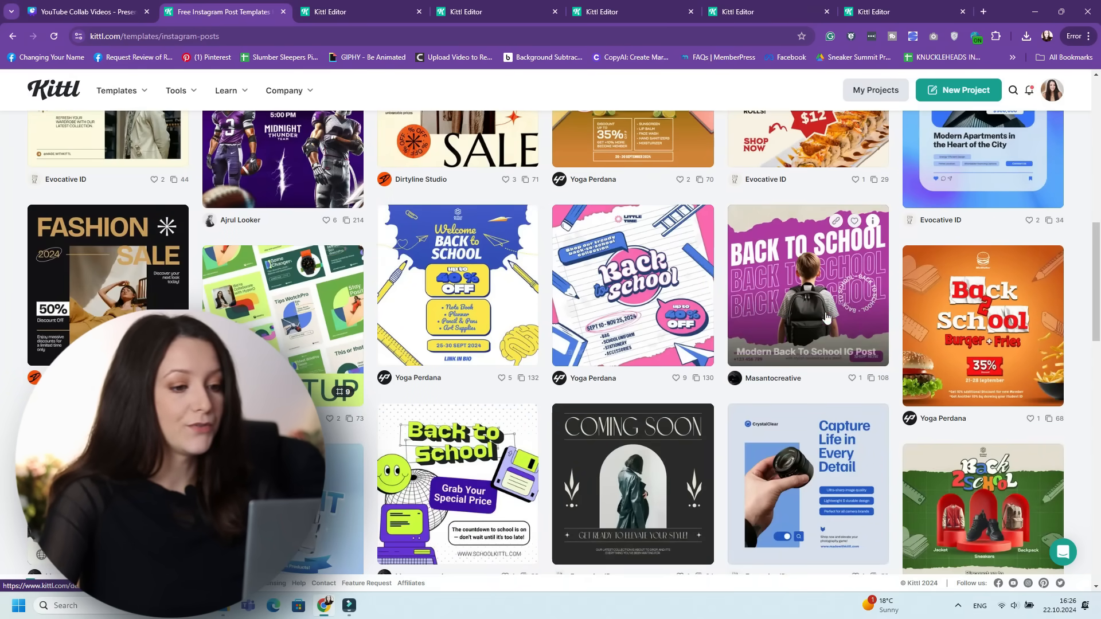
scroll(1080, 372, down, 4)
scroll(1080, 372, down, 3)
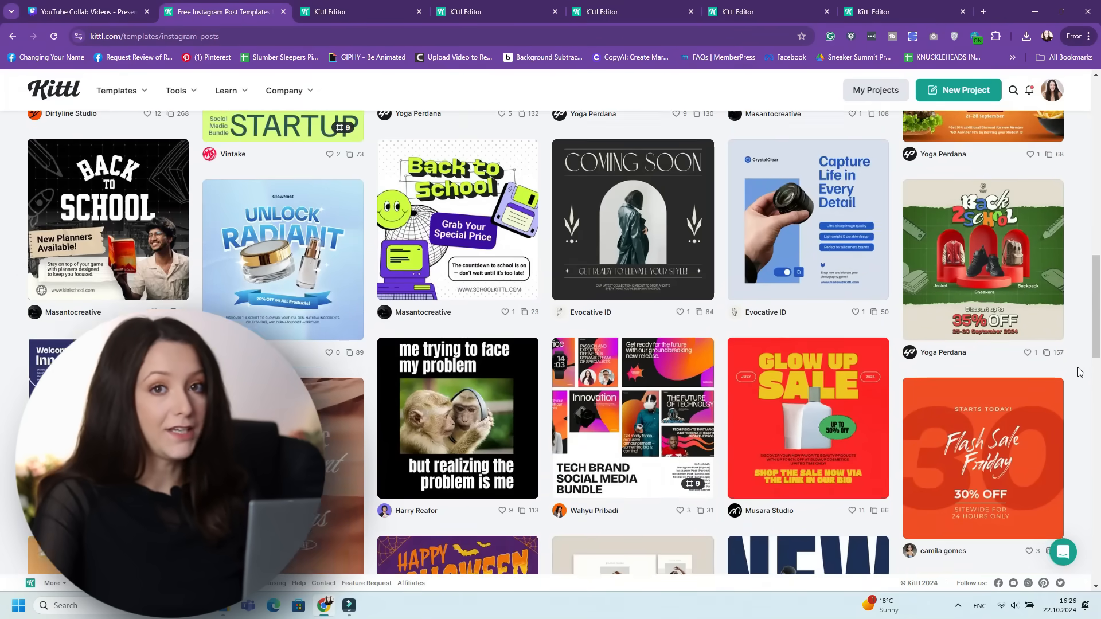
mouse_move(474, 280)
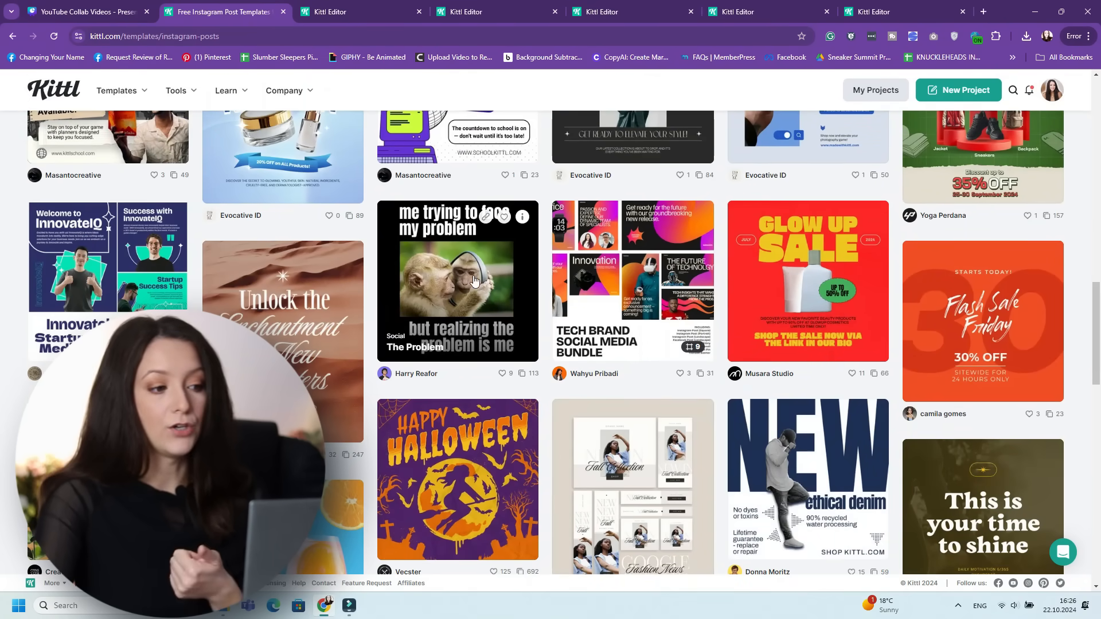
scroll(476, 319, down, 3)
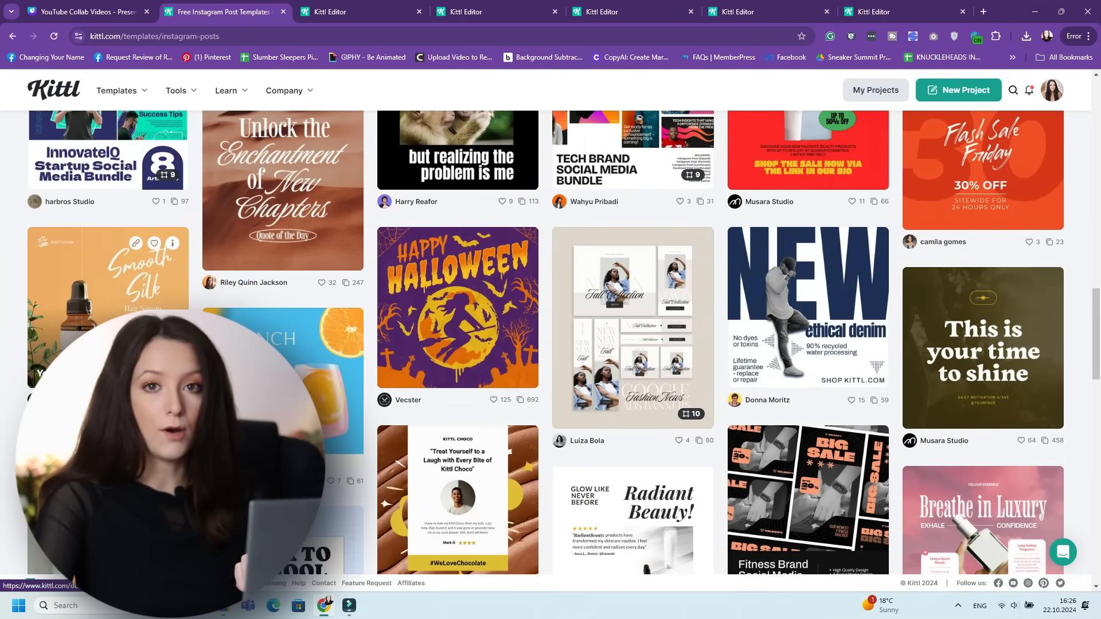
scroll(415, 354, down, 1)
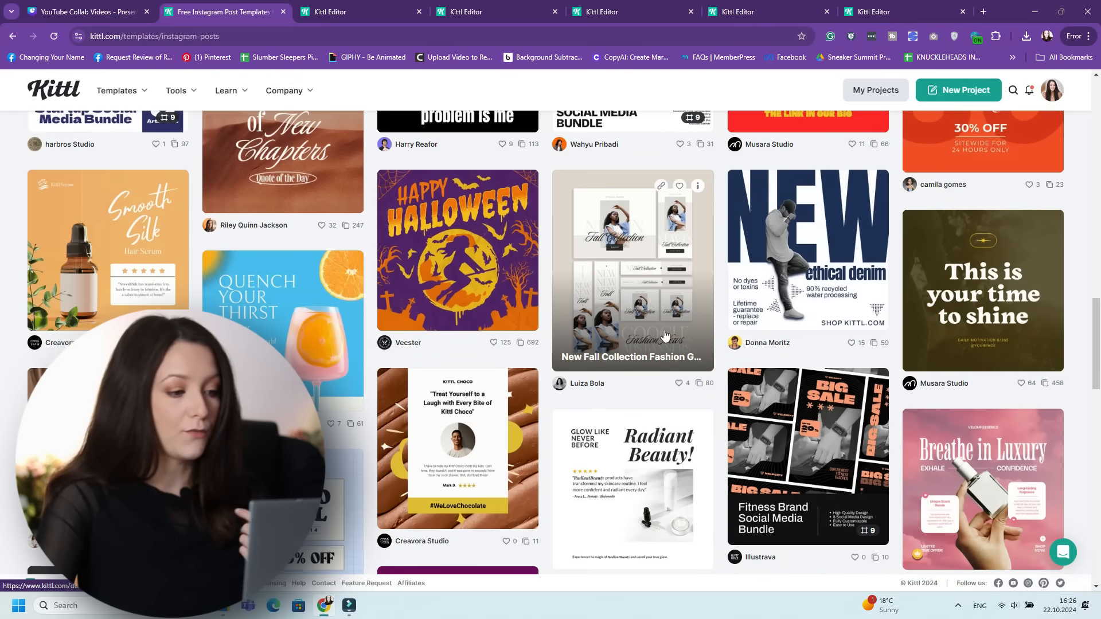
scroll(876, 328, down, 4)
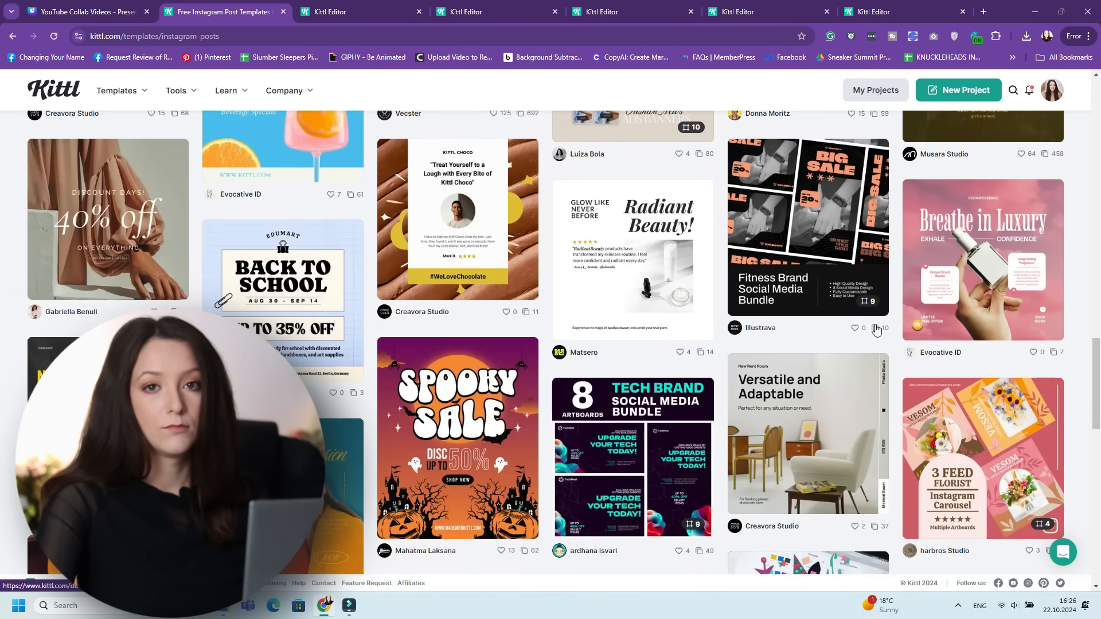
scroll(876, 328, down, 4)
scroll(876, 329, down, 5)
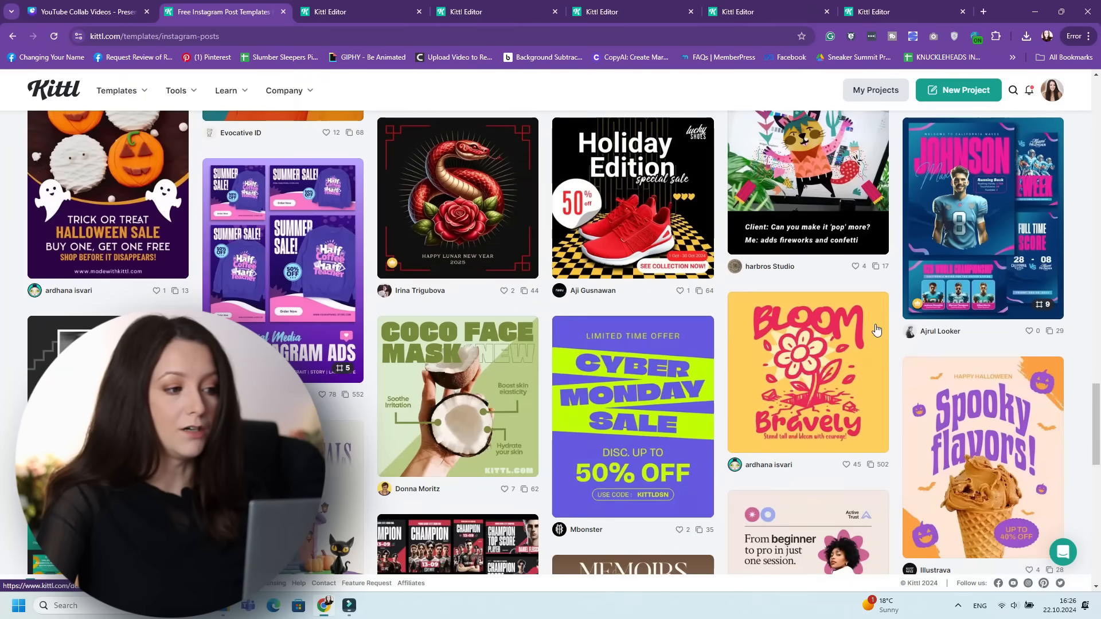
scroll(877, 332, down, 3)
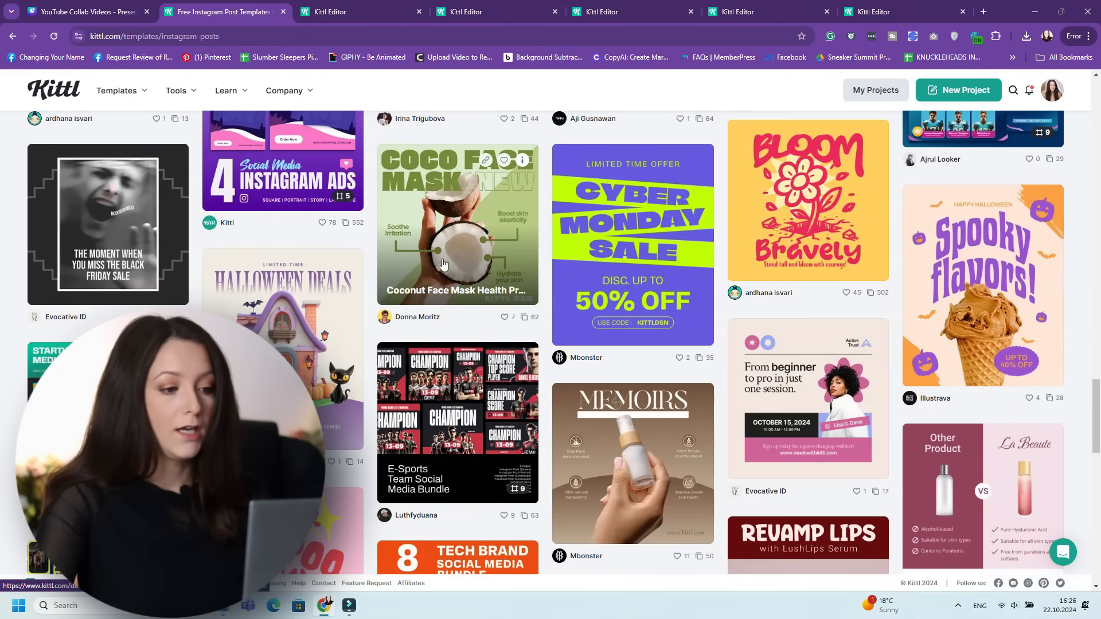
scroll(848, 336, down, 4)
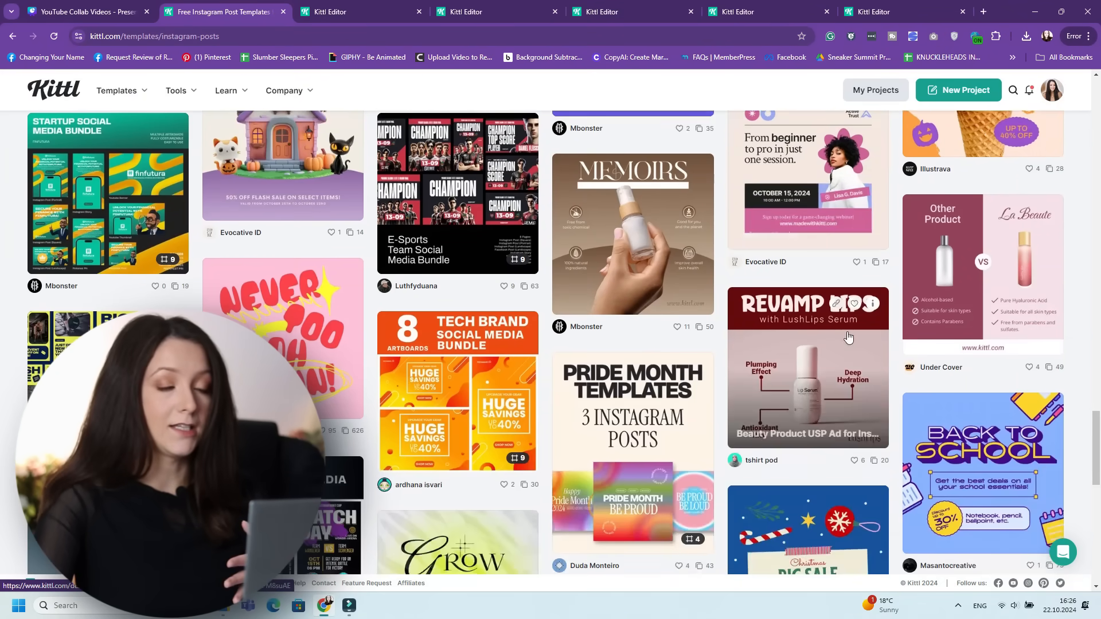
scroll(899, 334, down, 5)
scroll(898, 334, down, 10)
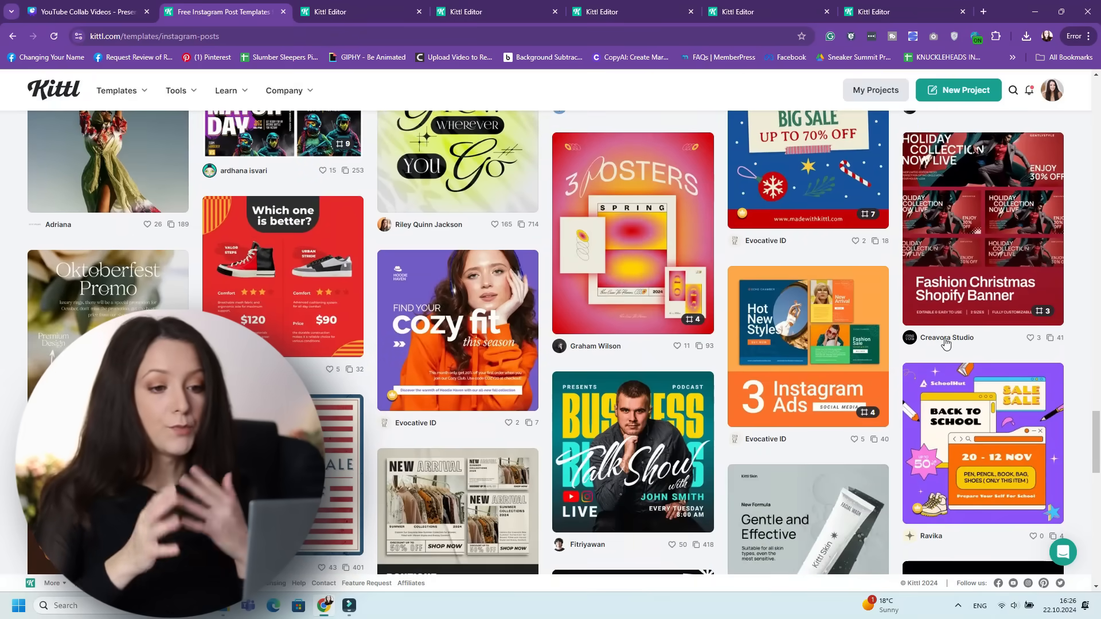
scroll(948, 343, down, 8)
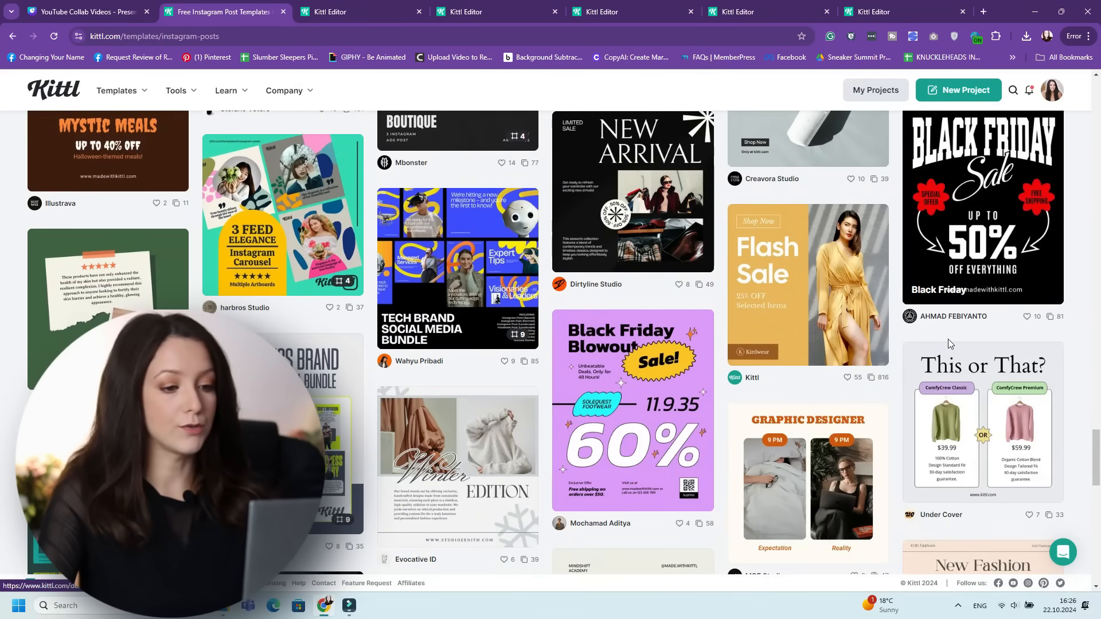
scroll(948, 343, down, 5)
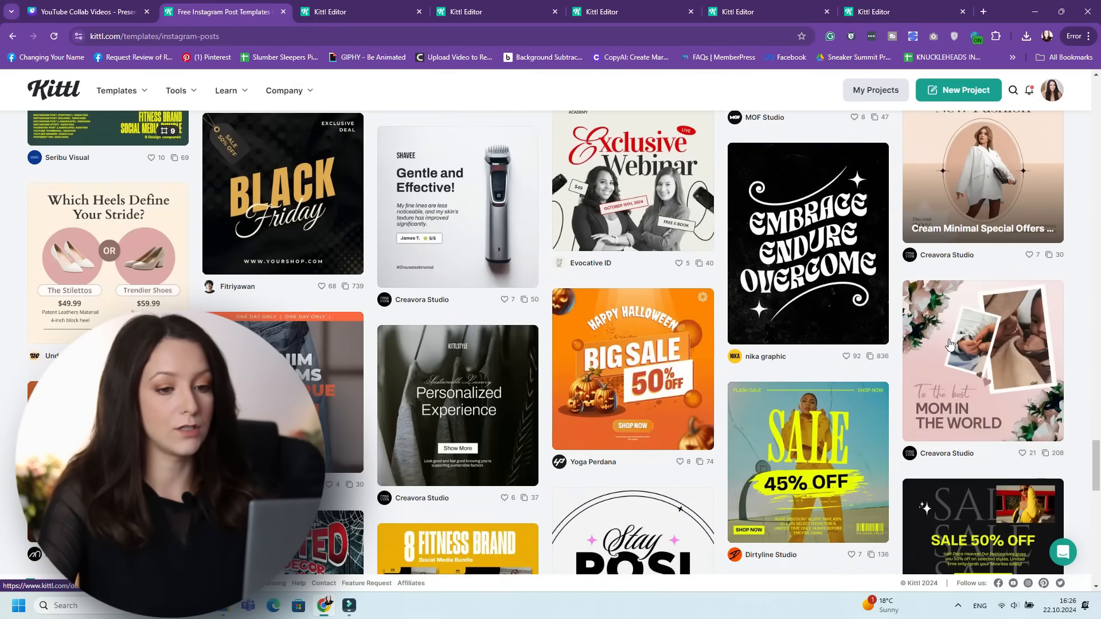